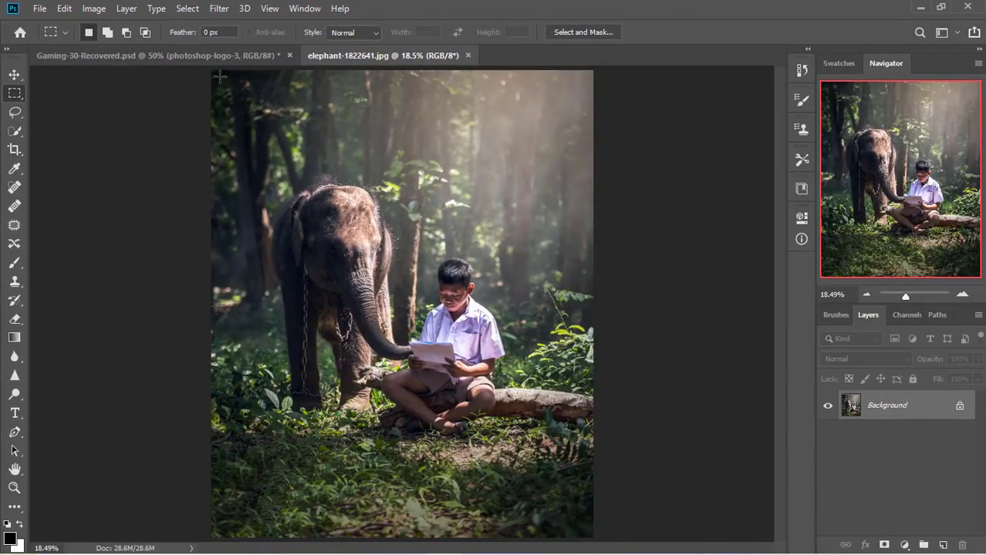
Marquee-select the full-width upper part of the photo down to just below the boy's feet and copy it onto a new layer.
mouse_move(234, 95)
left_mouse_down()
mouse_move(442, 283)
mouse_move(565, 440)
mouse_move(593, 434)
mouse_move(532, 158)
mouse_move(249, 46)
mouse_move(243, 80)
left_mouse_up()
left_click_drag(204, 69, 608, 434)
key("ctrl+d")
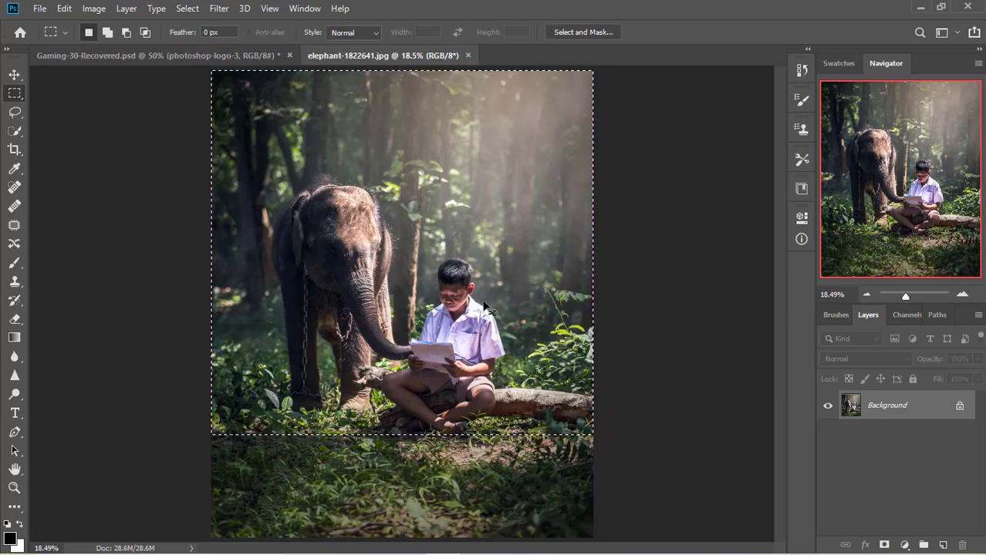
left_click(943, 545)
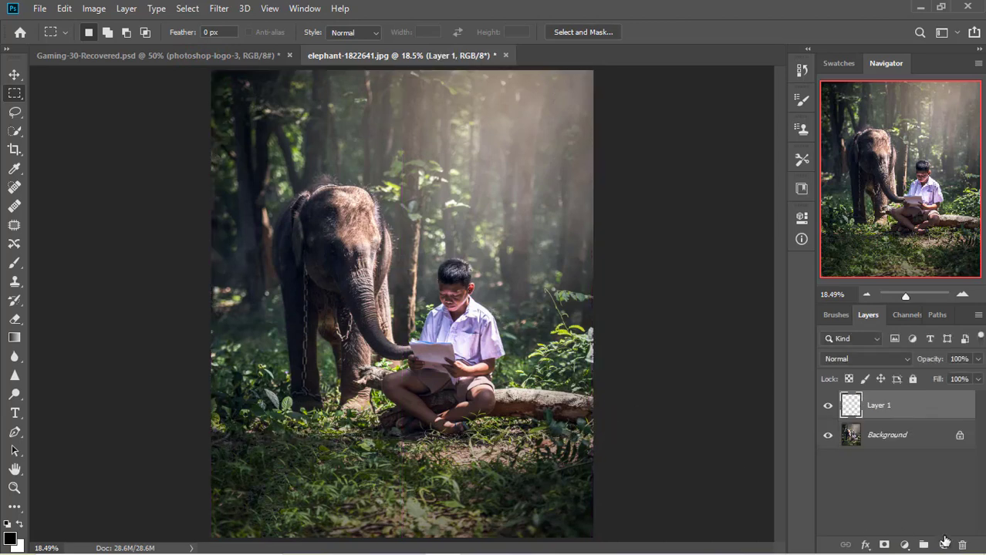
Unlock the Background layer, then make the copied Layer 1 active with the Move tool.
left_click(14, 74)
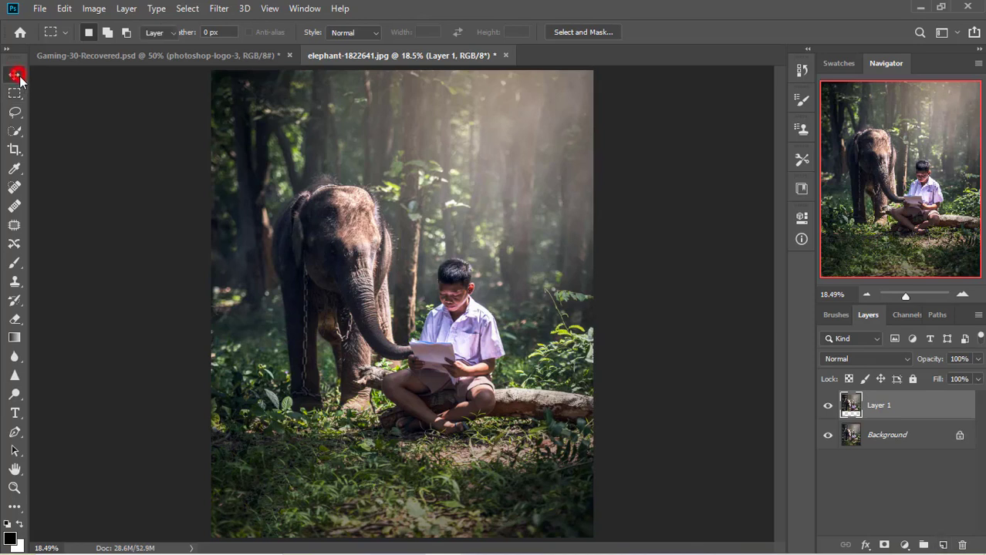
left_click(962, 436)
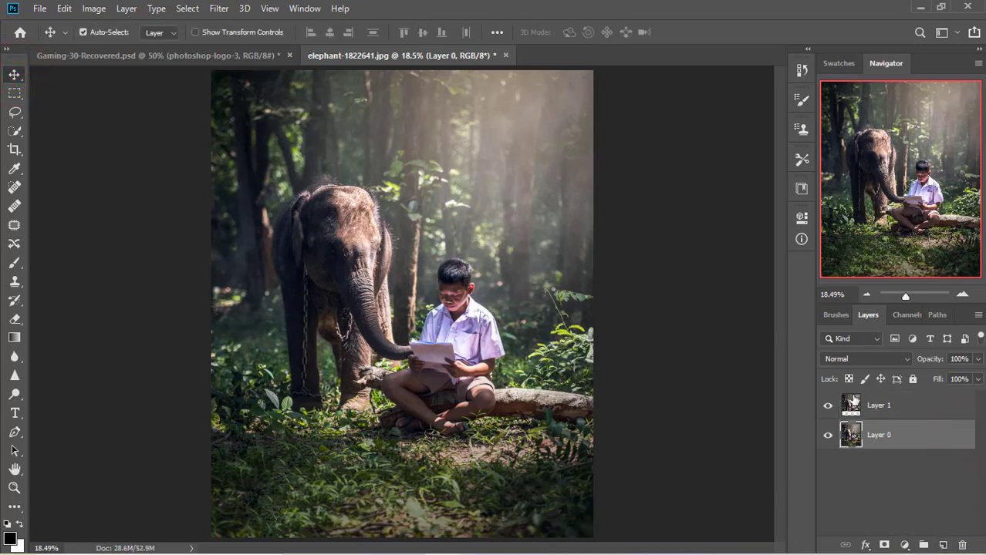
left_click(861, 404)
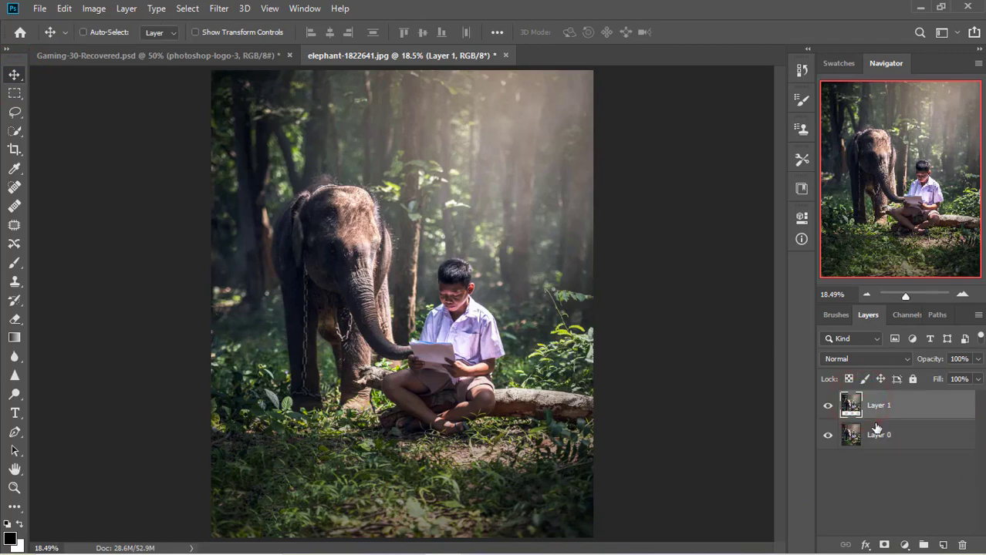
Free Transform Layer 1 and flip it vertically.
key("ctrl+t")
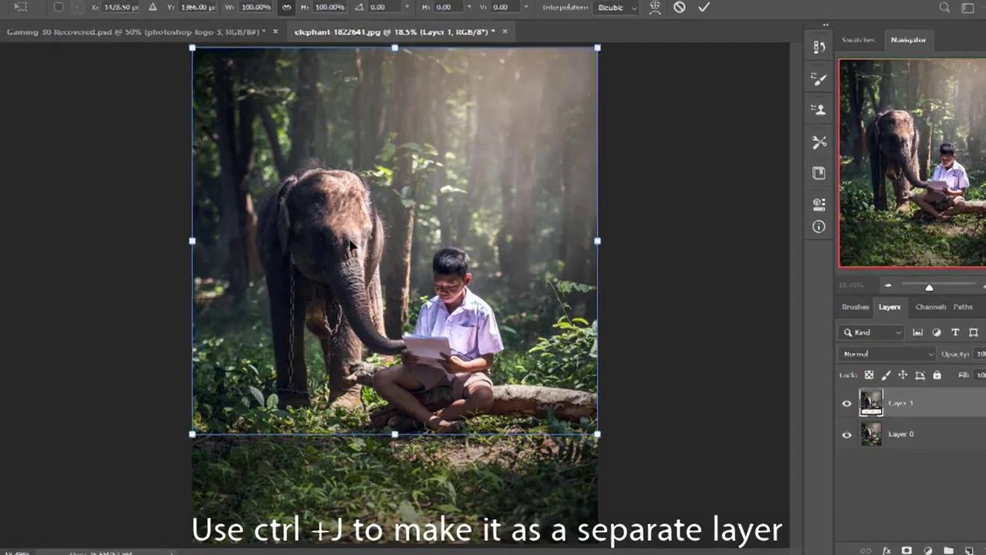
right_click(361, 253)
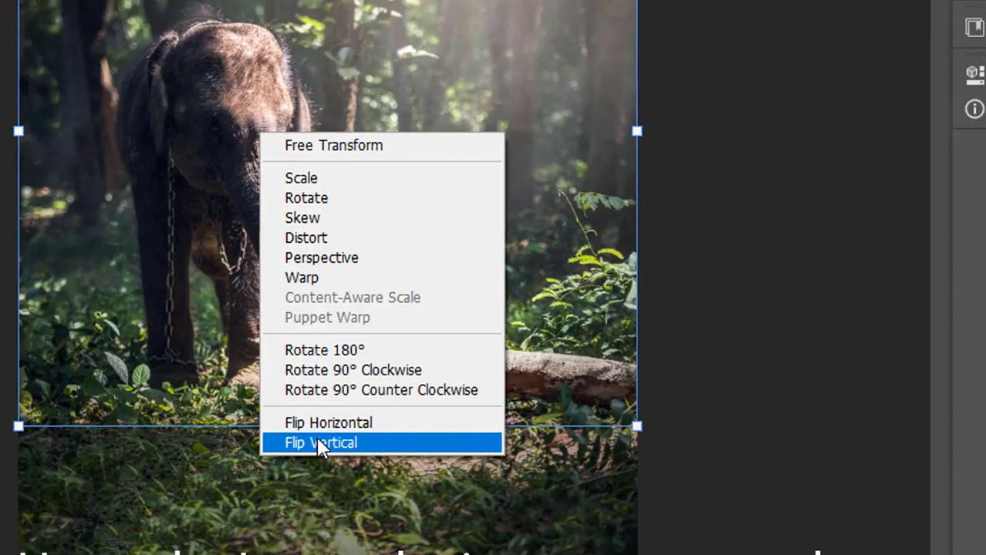
left_click(321, 443)
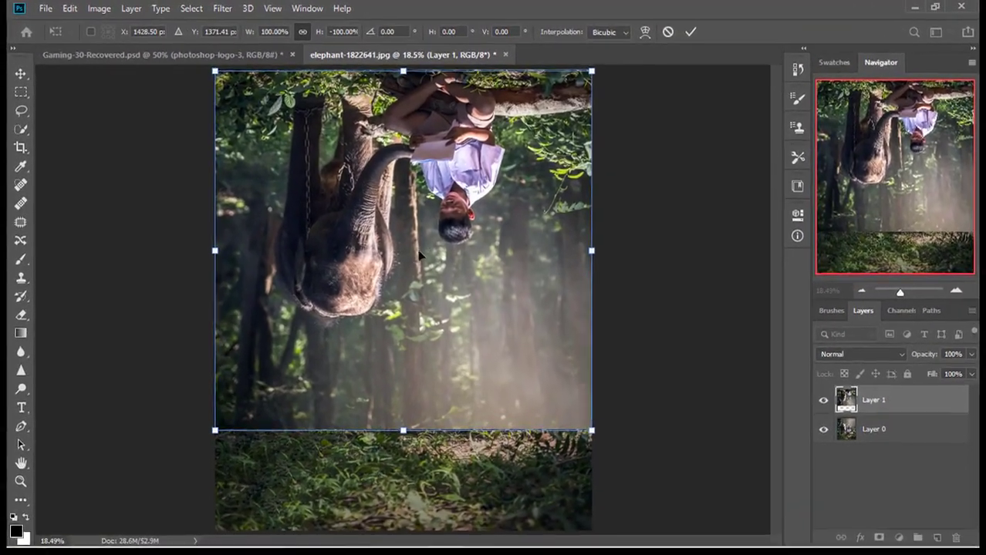
Move the flipped copy down so its upper edge meets the ground beneath the elephant and boy.
key("Down")
key("Down")
key("Down")
key("Down")
key("Down")
key("Down")
key("Down")
key("Down")
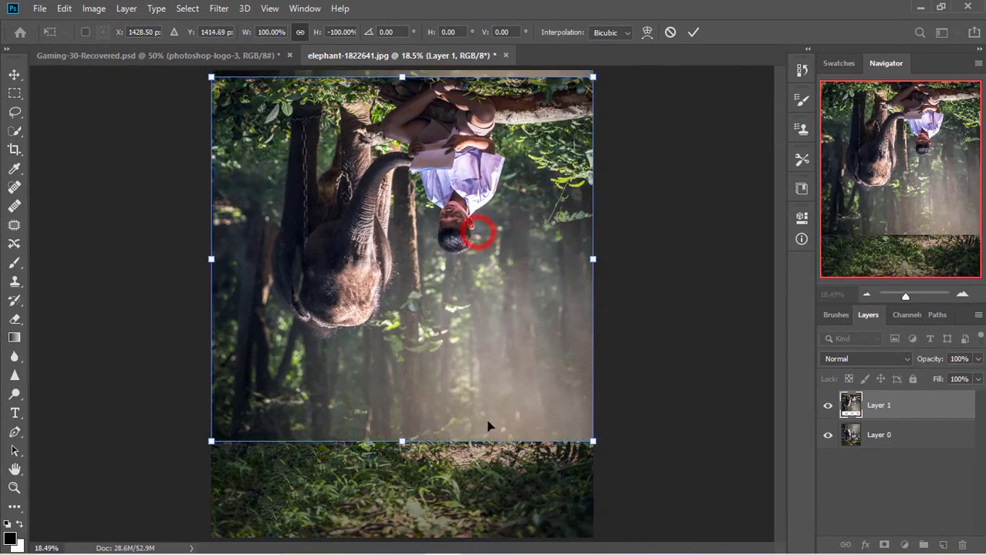
left_click_drag(476, 232, 466, 523)
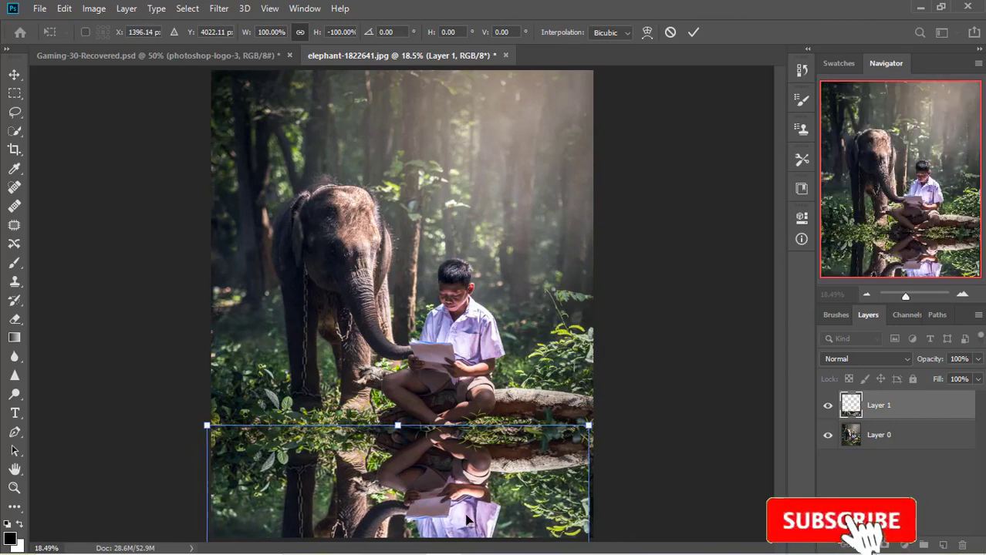
Nudge the flipped copy sideways to X 1428.60 px so its sides align with the canvas edges.
key("Right")
key("Right")
key("Right")
key("Right")
key("Right")
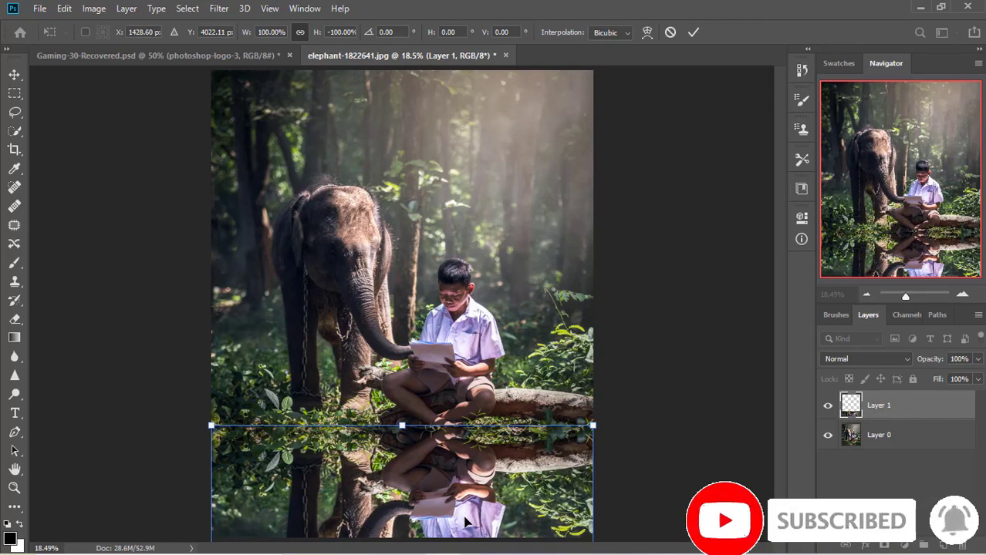
Nudge the flipped copy down to about Y 4114 px and apply the transform.
key("Down")
key("Down")
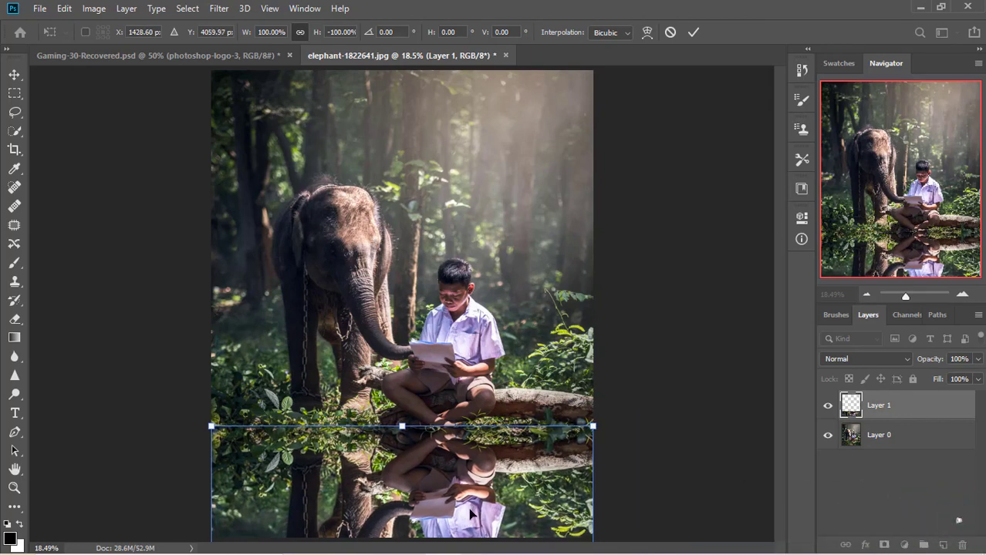
key("Down")
key("Down")
key("Down")
key("Down")
key("Down")
key("Down")
key("Down")
key("Down")
key("Down")
key("Down")
key("Down")
key("Down")
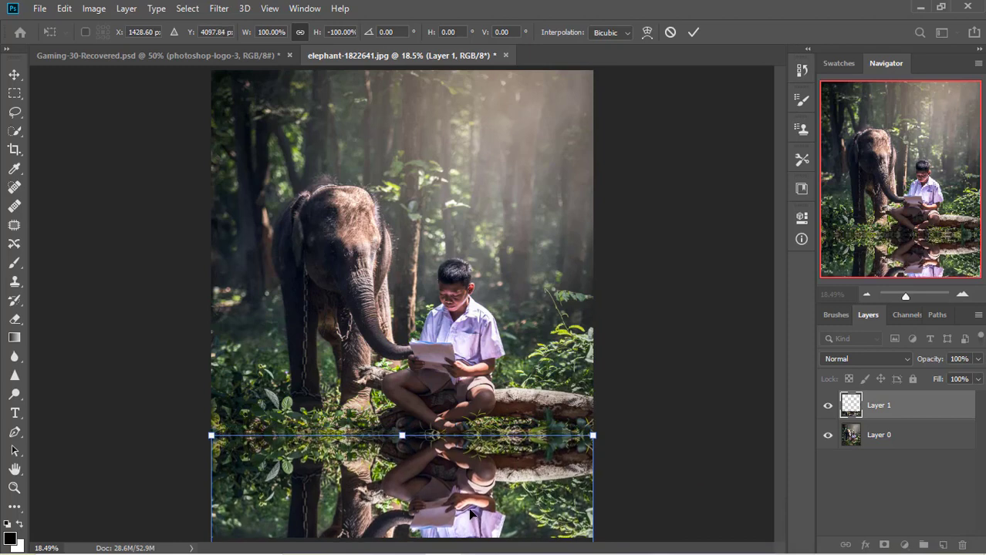
key("Down")
key("Down")
key("Down")
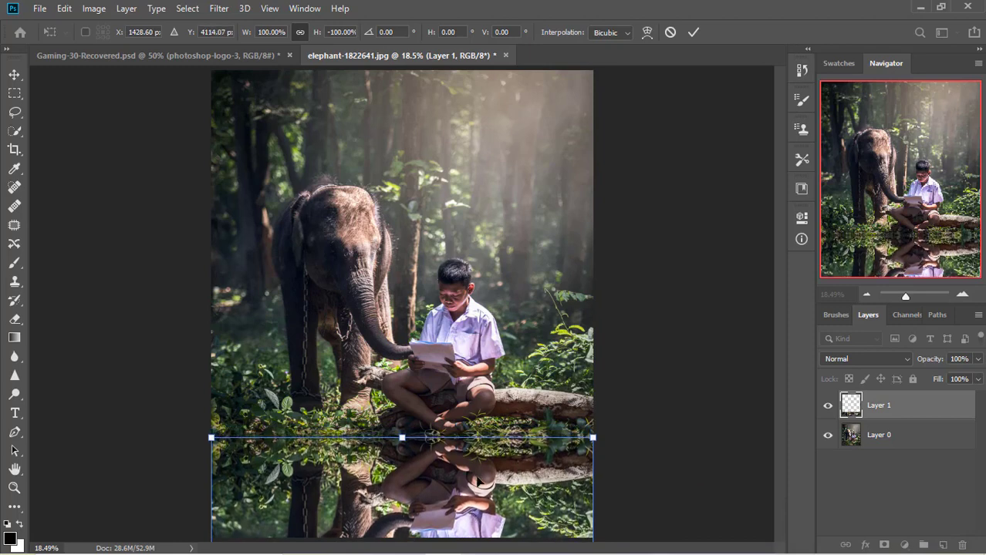
left_click(694, 32)
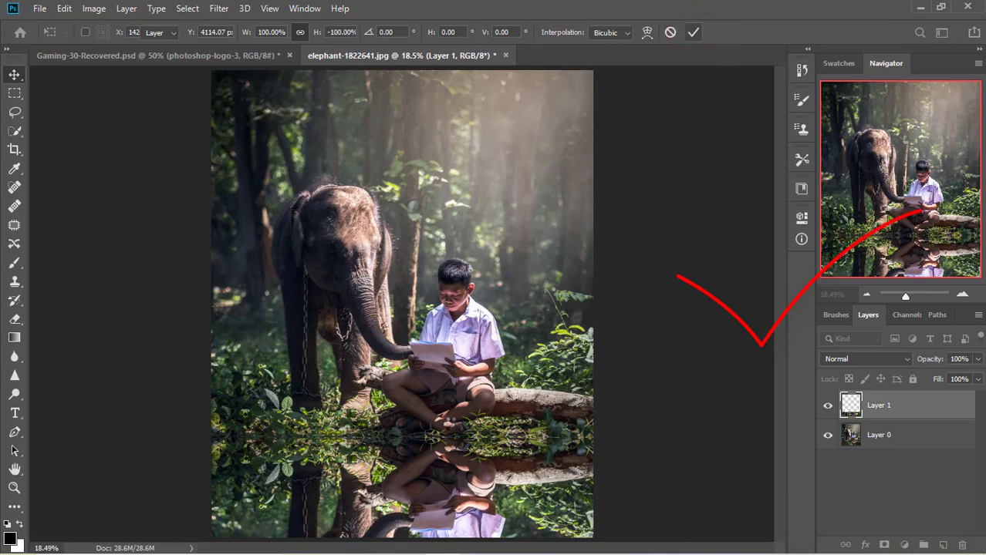
Crop the canvas, extending its lower edge to include the boy's whole reflection and trimming a strip off the top.
mouse_move(616, 542)
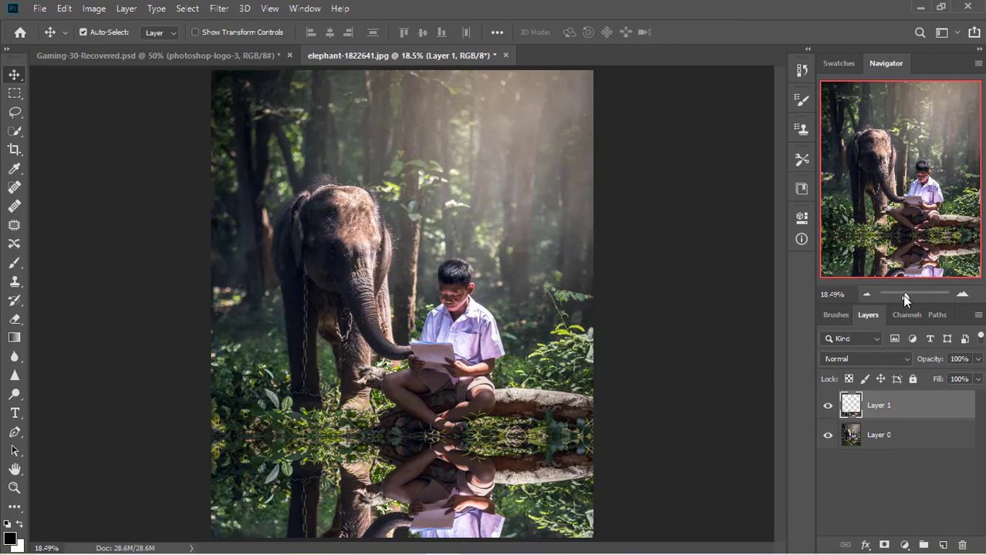
left_click_drag(903, 297, 906, 302)
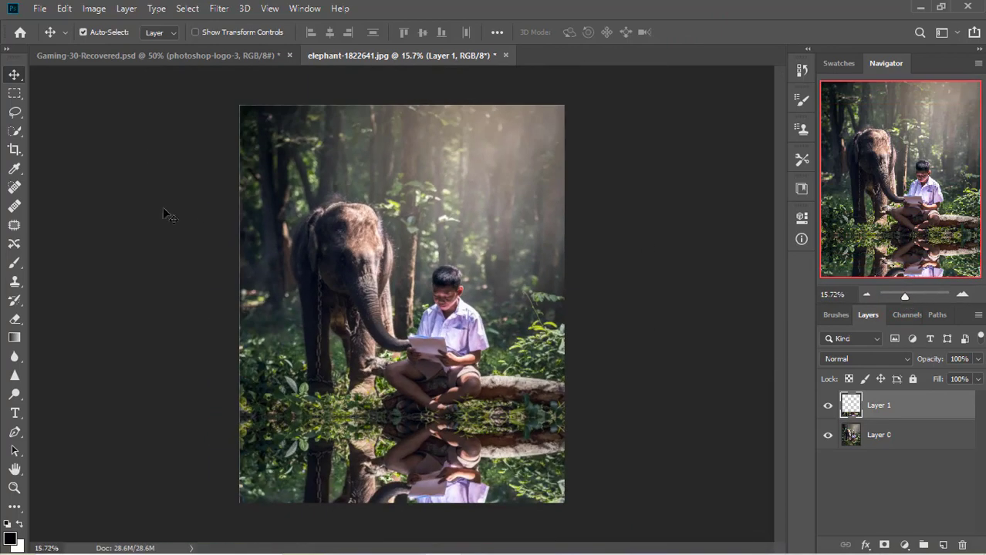
left_click(15, 150)
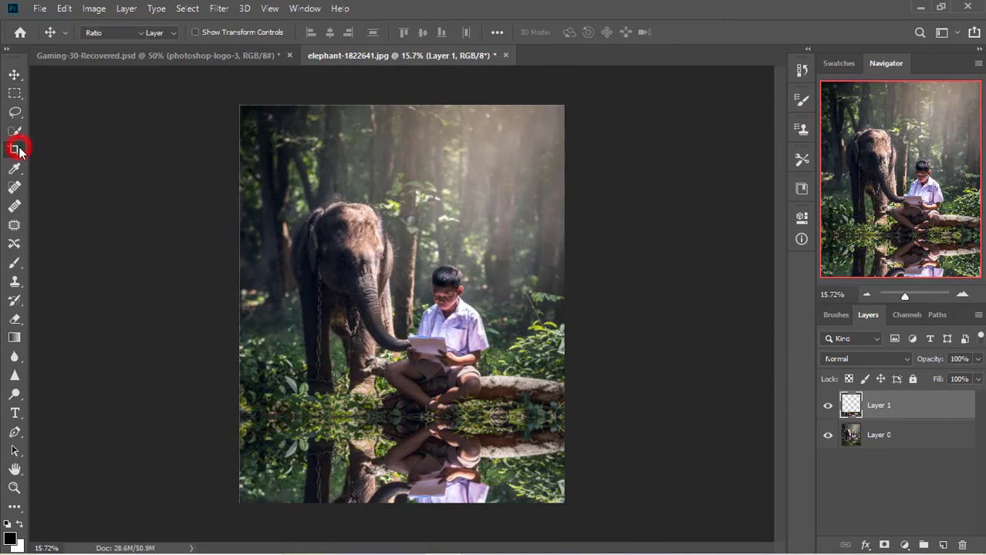
left_click(401, 501)
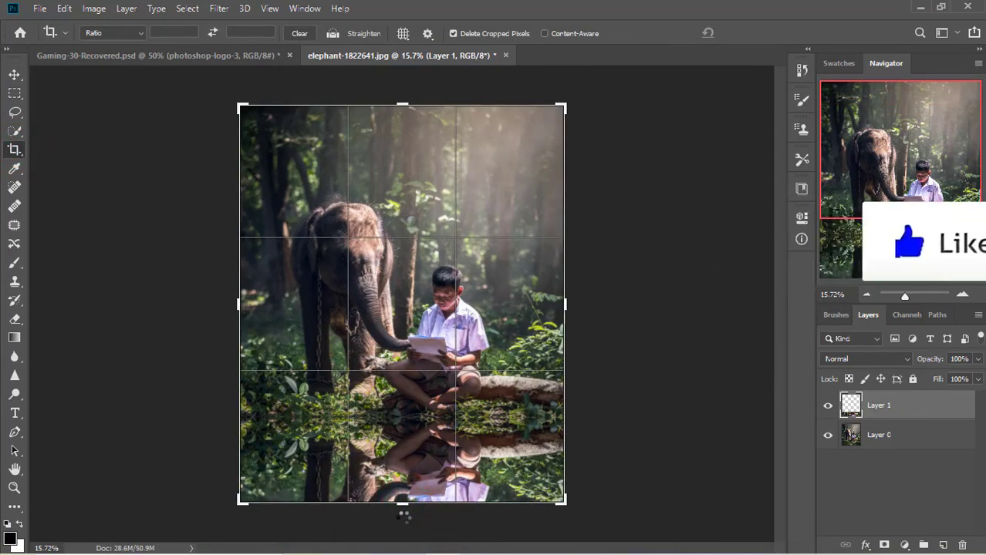
left_click_drag(401, 503, 402, 535)
left_click_drag(398, 479, 398, 481)
scroll(418, 463, "up", 3)
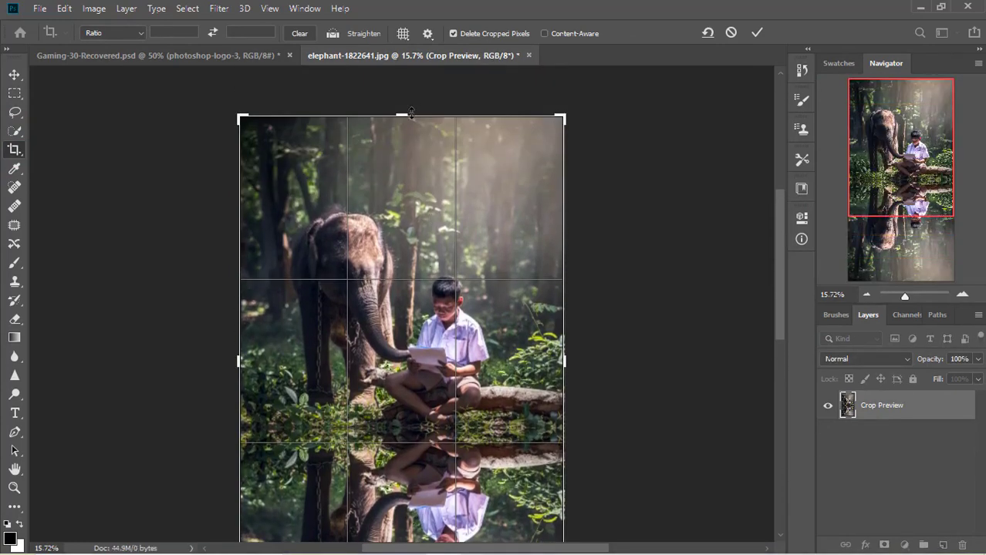
left_click_drag(411, 113, 412, 140)
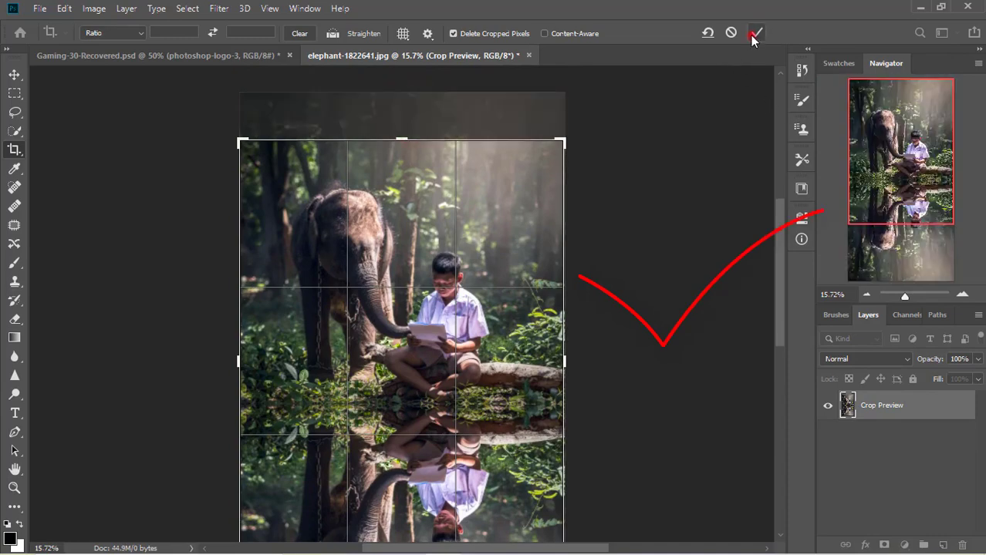
left_click(752, 34)
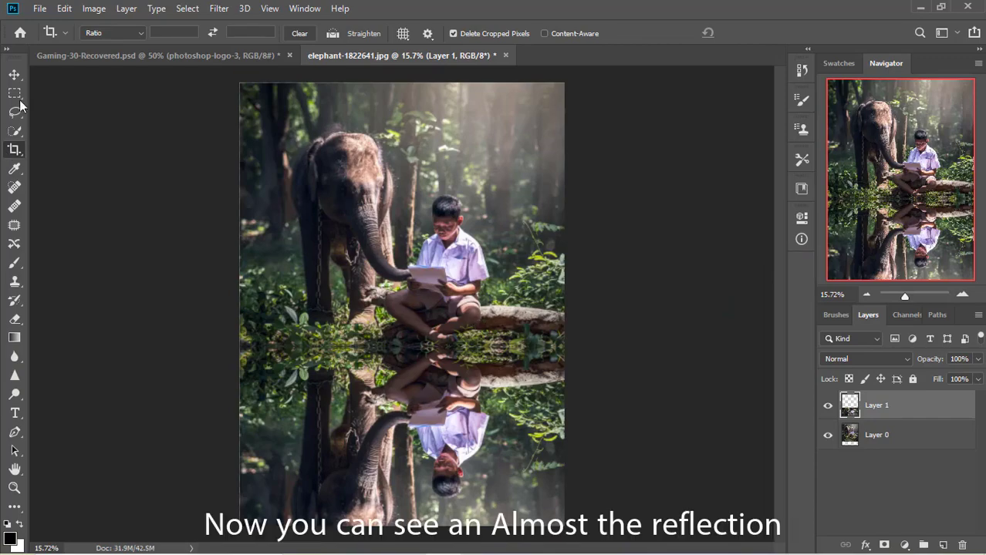
Apply a Motion Blur to the reflection on Layer 1 with an angle of 90° and a distance of 48 pixels.
left_click(10, 70)
left_click(869, 417)
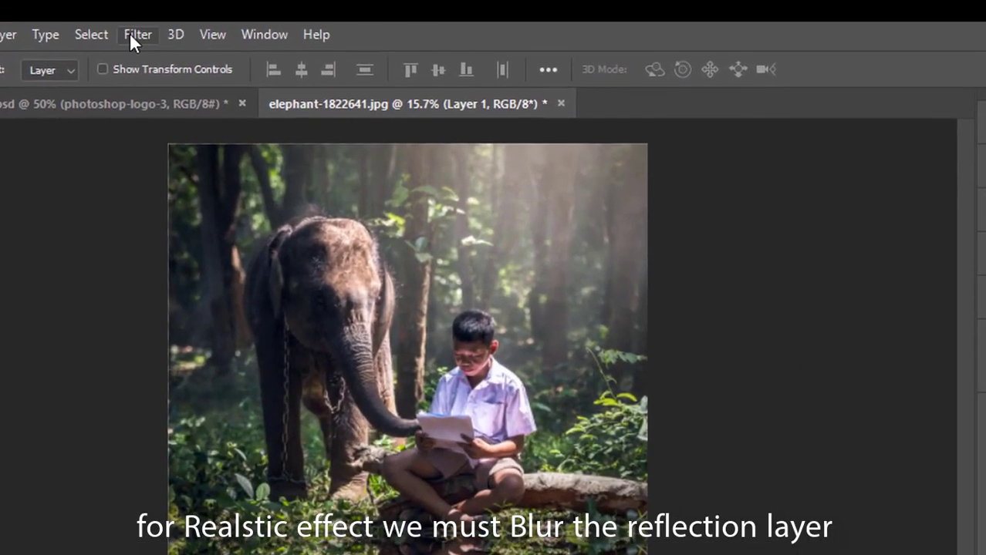
left_click(182, 17)
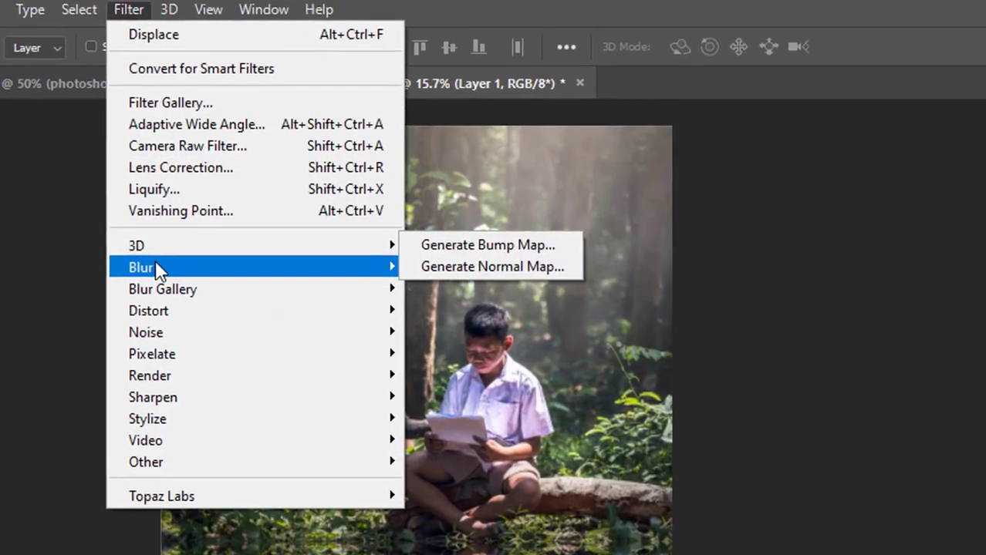
left_click(155, 277)
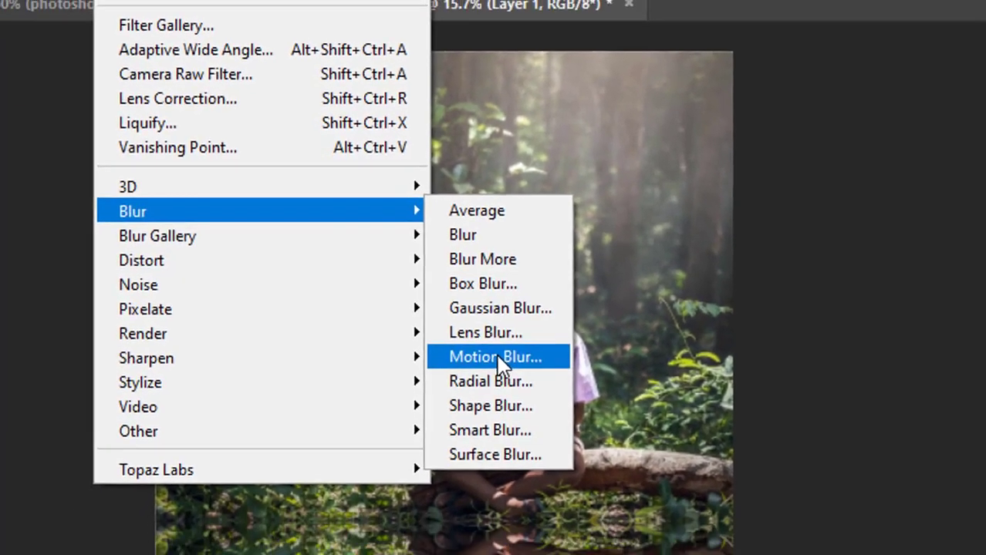
left_click(515, 385)
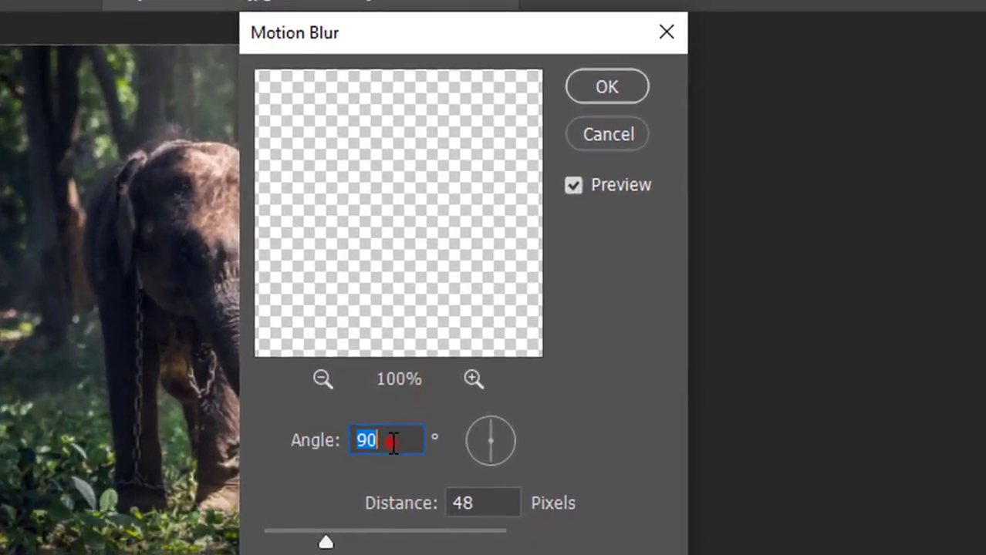
left_click(392, 442)
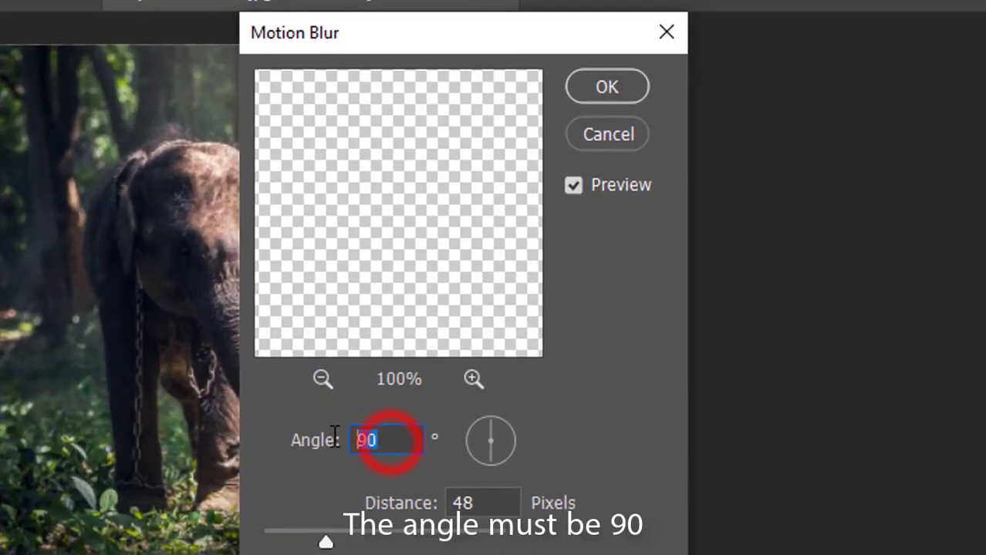
left_click(472, 504)
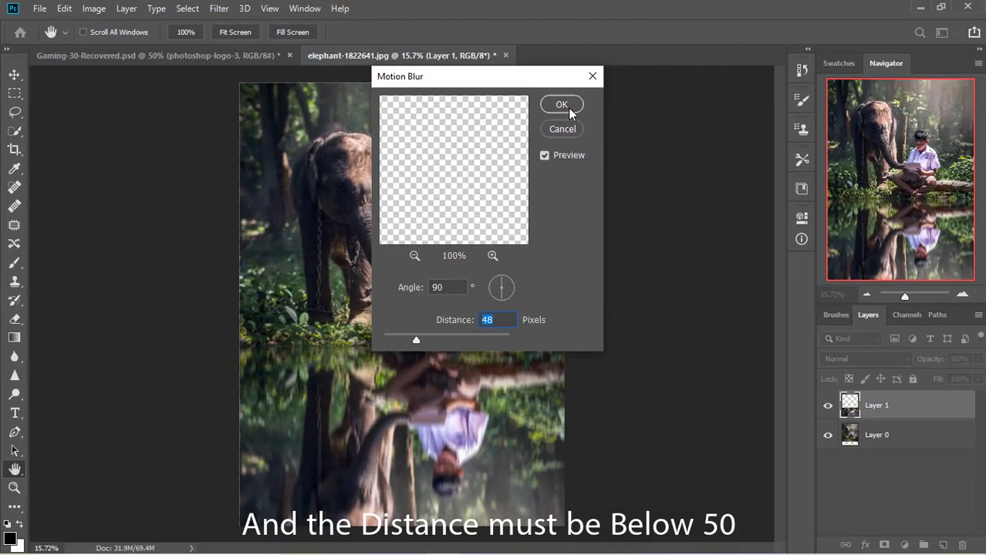
left_click(607, 86)
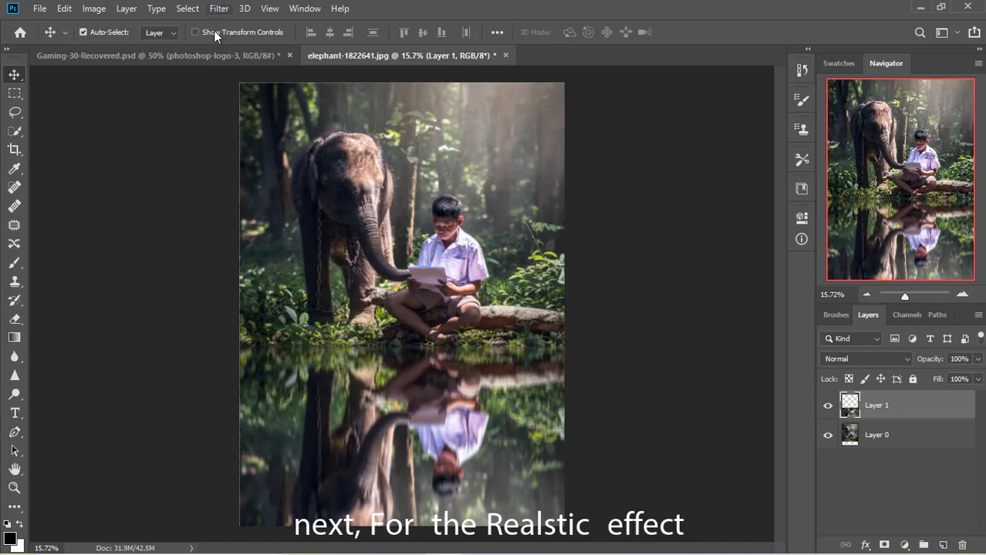
Start a new document and set it to 600 pixels wide by 1000 pixels high.
left_click(39, 9)
left_click(54, 23)
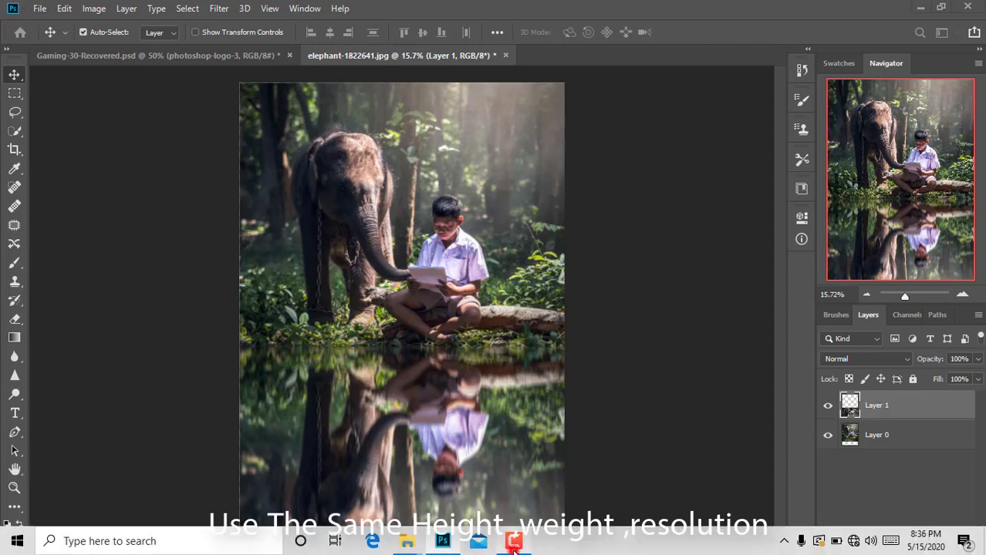
left_click(513, 543)
left_click(910, 515)
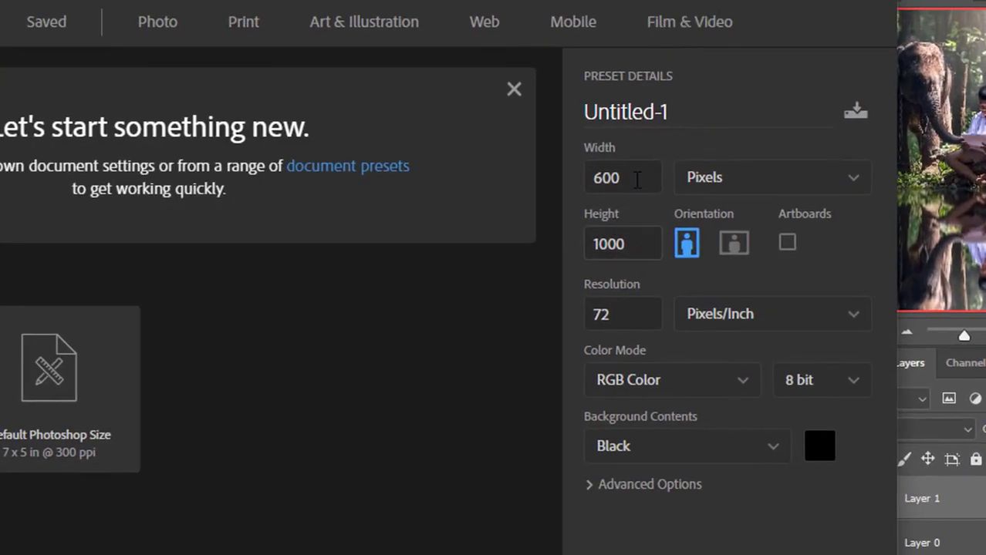
left_click_drag(637, 178, 593, 179)
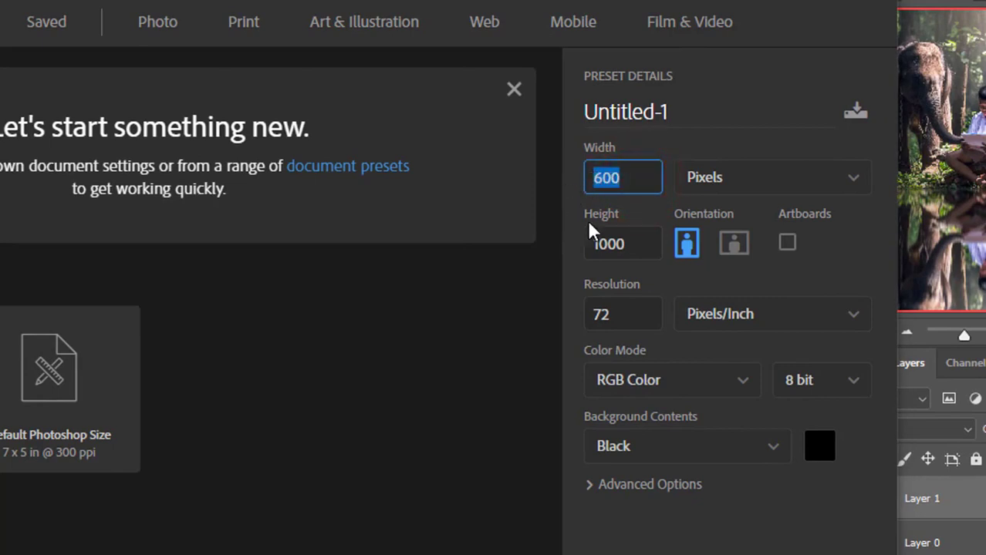
left_click(609, 244)
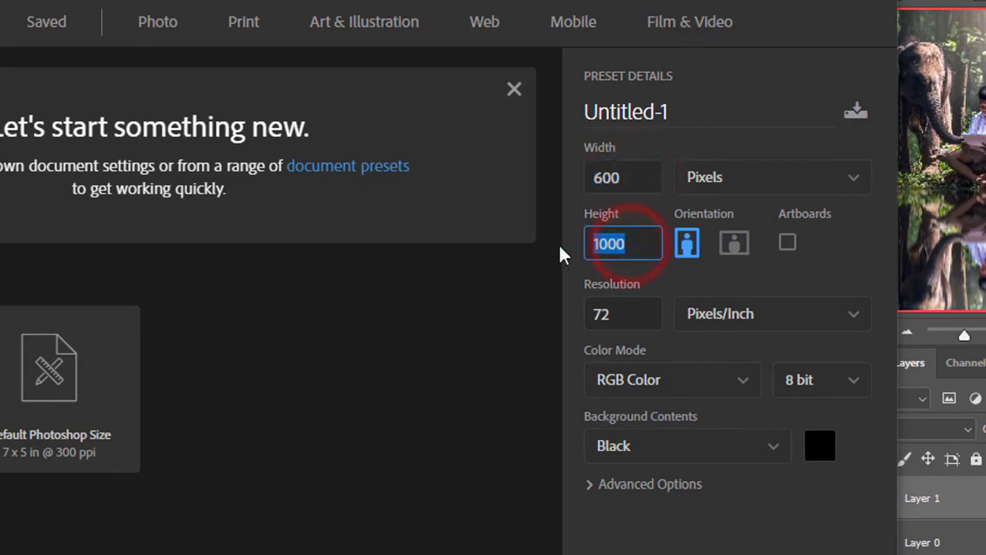
left_click(694, 183)
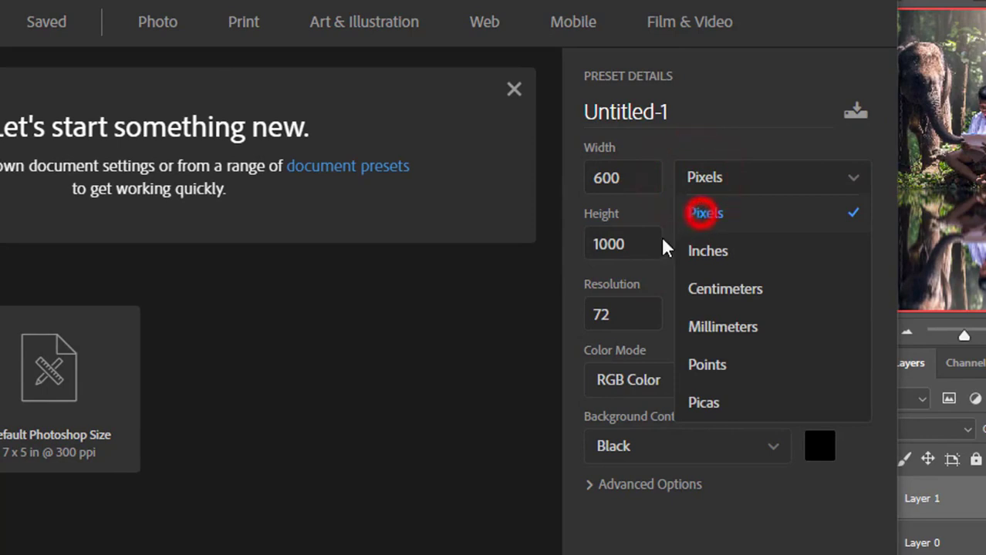
left_click(702, 214)
Create the document at 72 pixels/inch in RGB Color mode with black background contents.
left_click(640, 320)
left_click(786, 324)
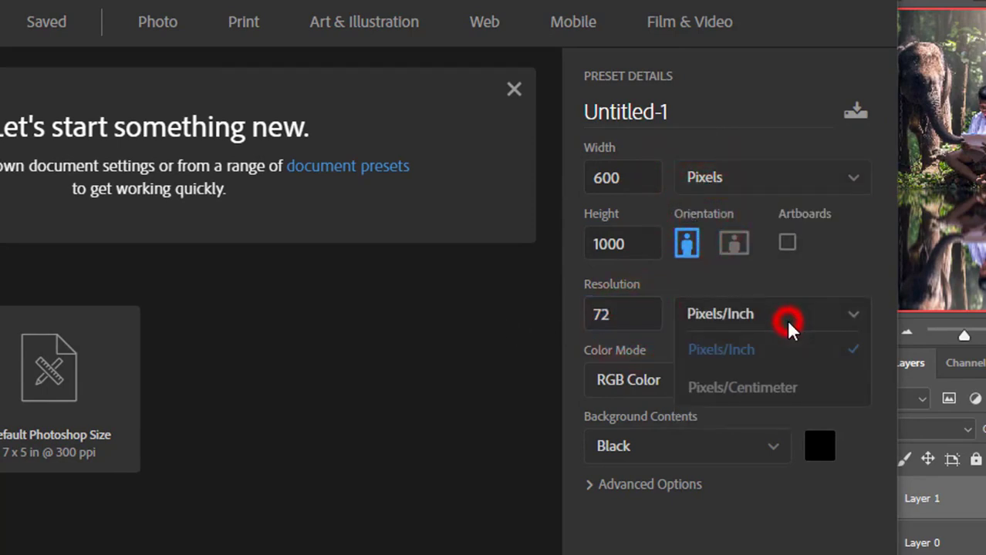
left_click(788, 324)
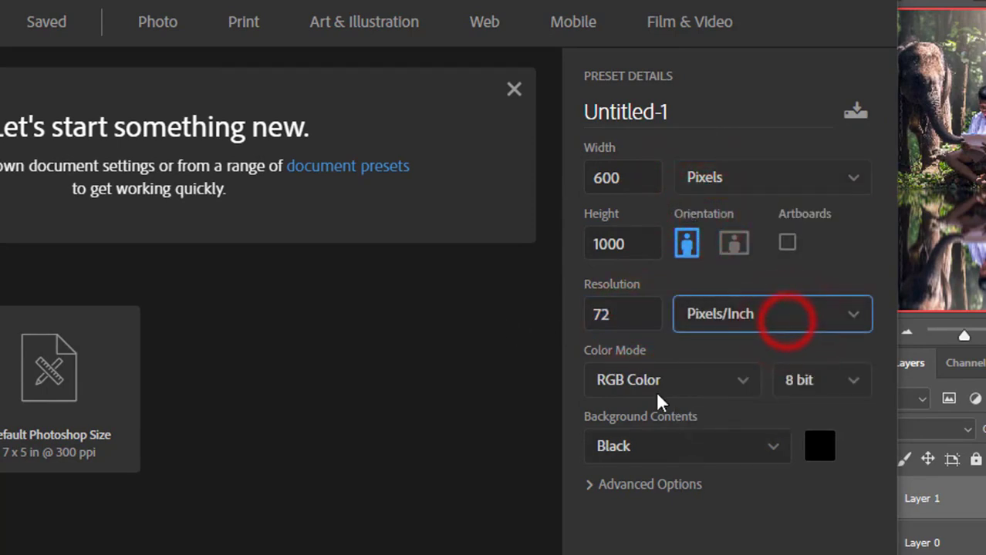
left_click(676, 449)
left_click(669, 521)
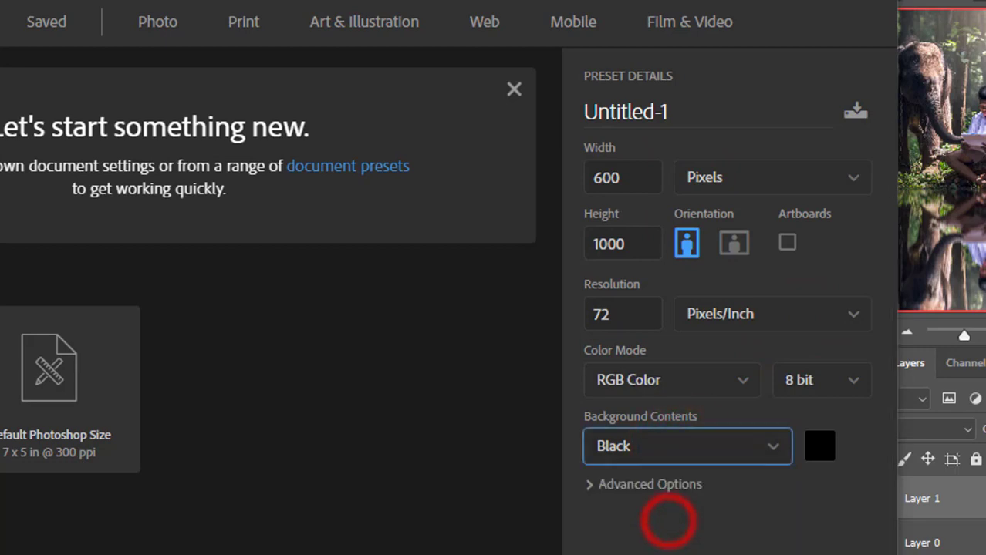
left_click(676, 376)
left_click(640, 490)
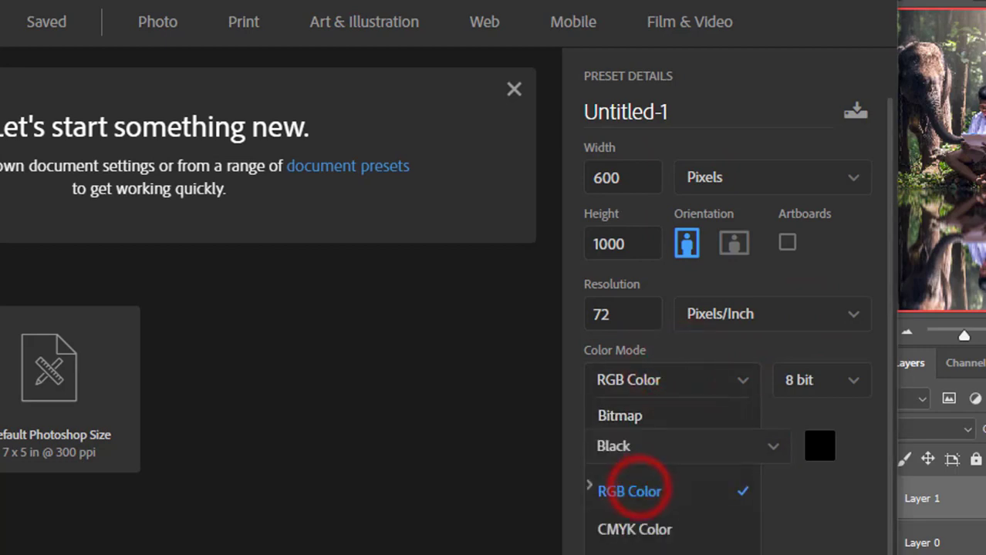
key("Return")
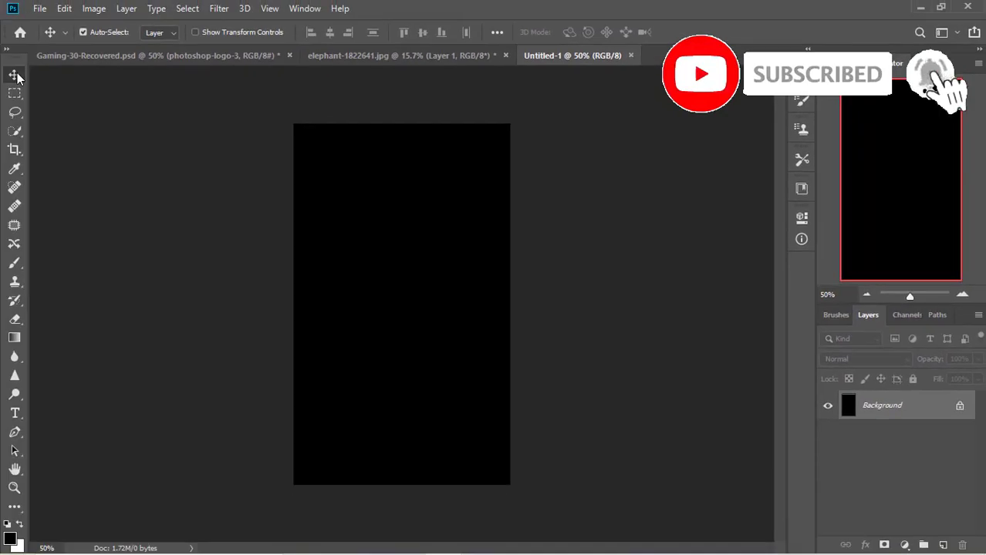
Unlock the black Background so it becomes a regular layer.
left_click(219, 8)
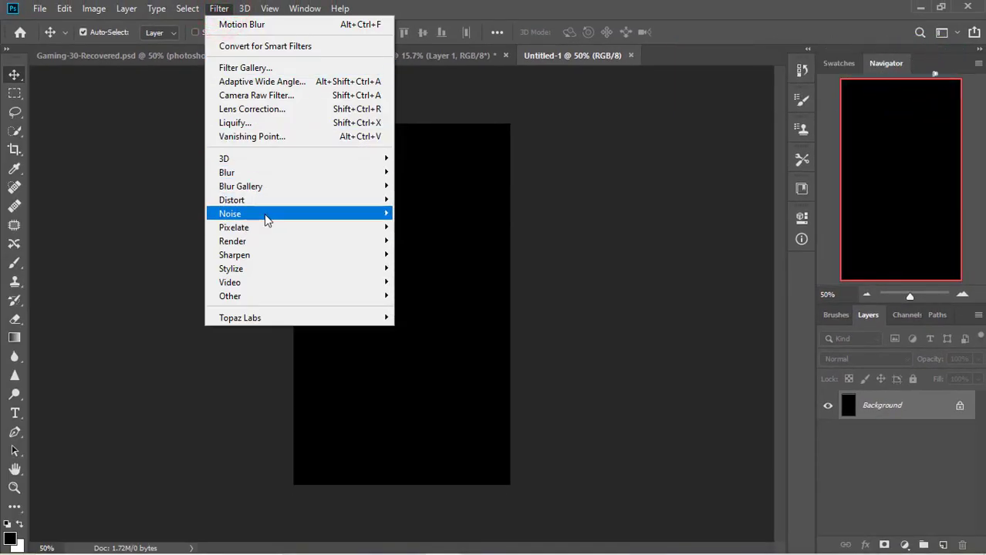
mouse_move(386, 221)
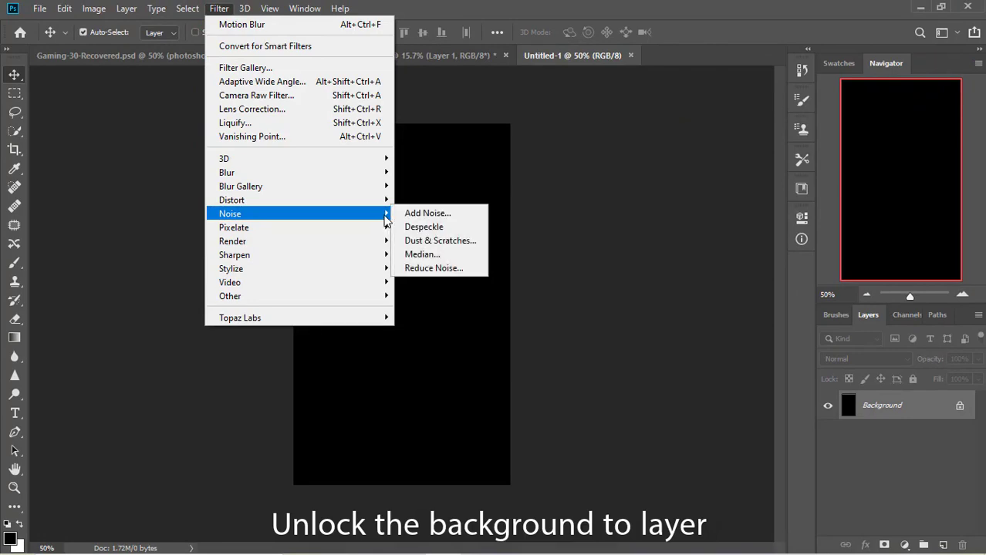
left_click(960, 409)
Apply Add Noise to the black layer with a 400% amount, Uniform distribution and Monochromatic enabled.
left_click(219, 9)
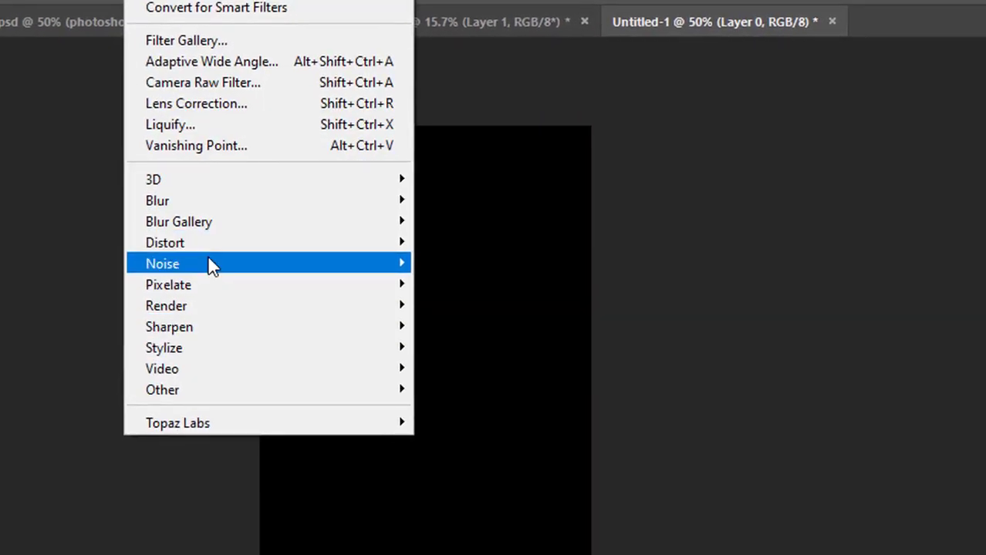
left_click(212, 264)
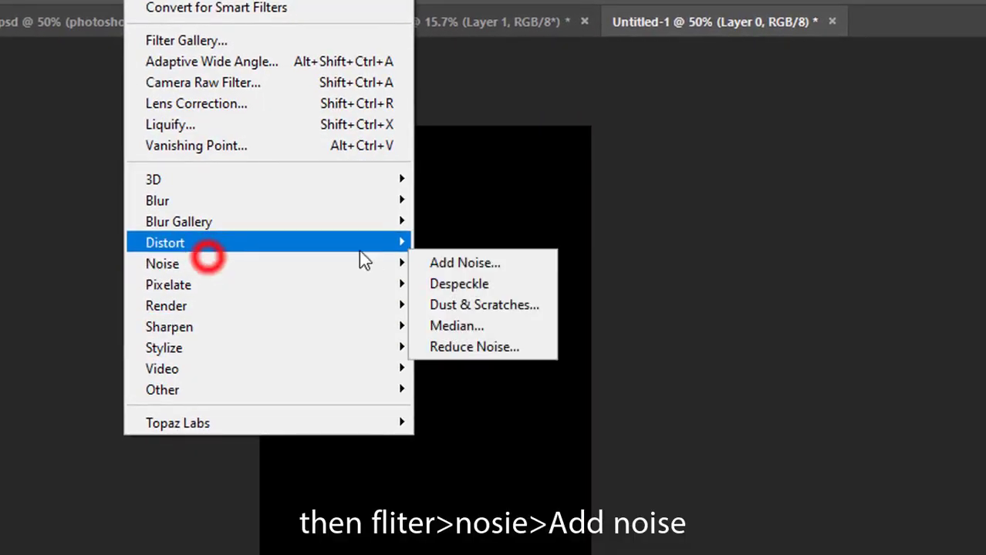
left_click(432, 262)
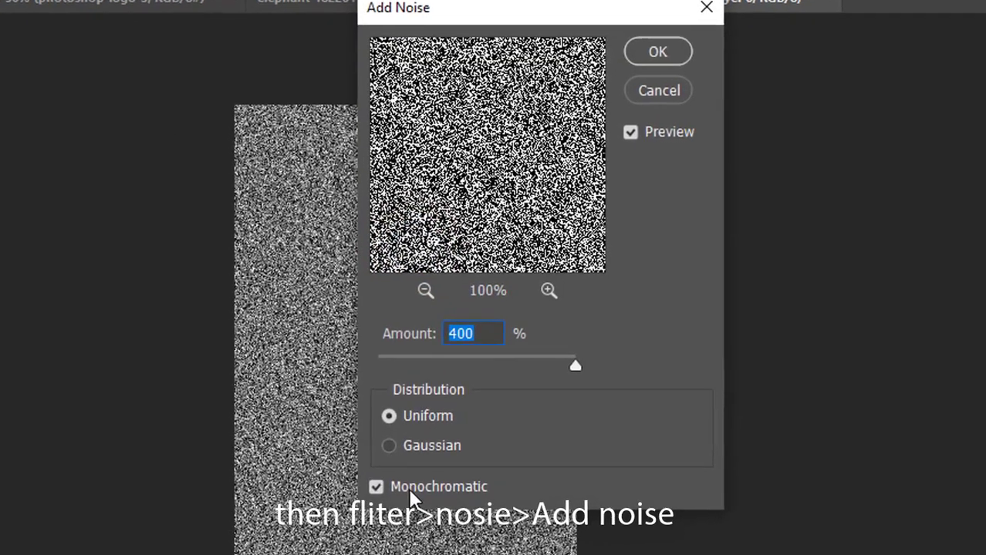
left_click(422, 497)
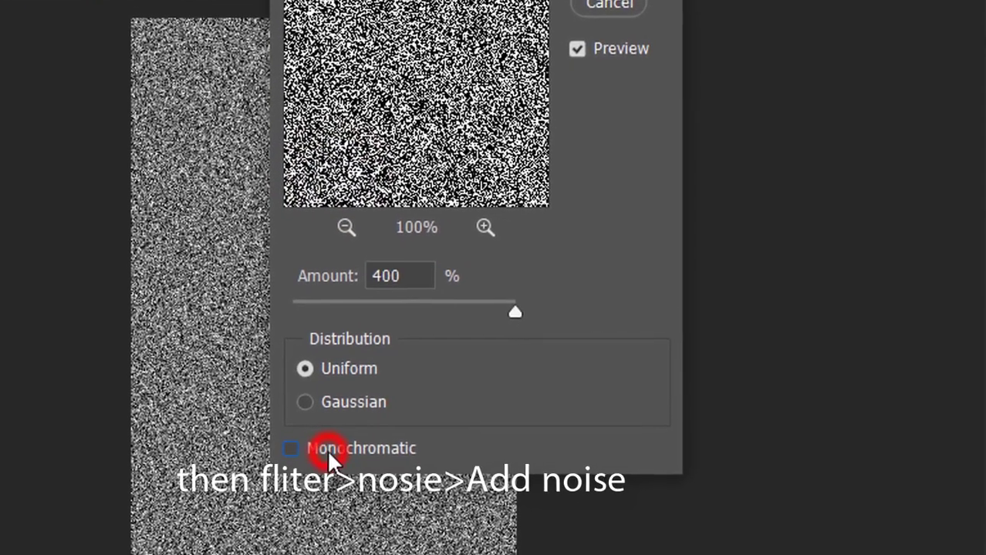
left_click(428, 497)
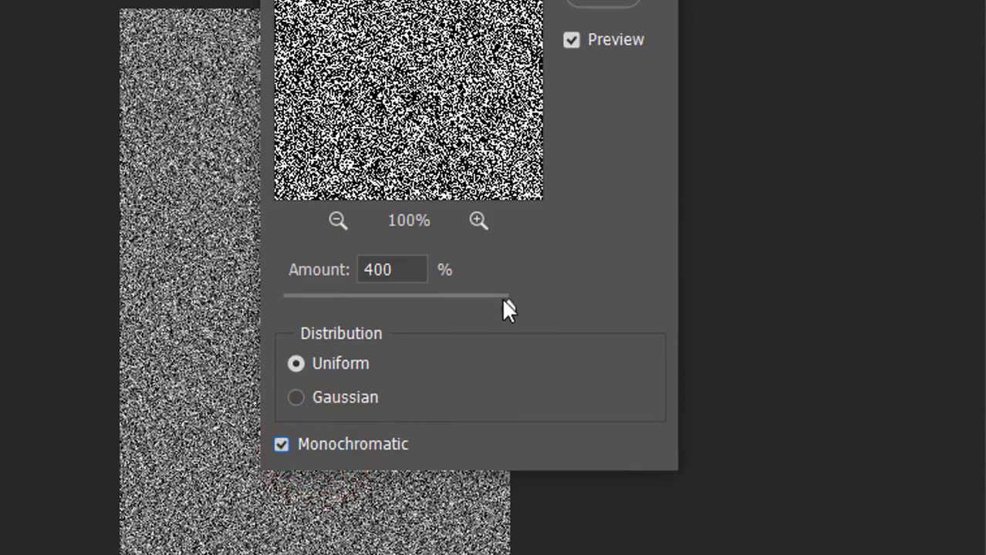
left_click(503, 299)
double_click(418, 266)
left_click(488, 387)
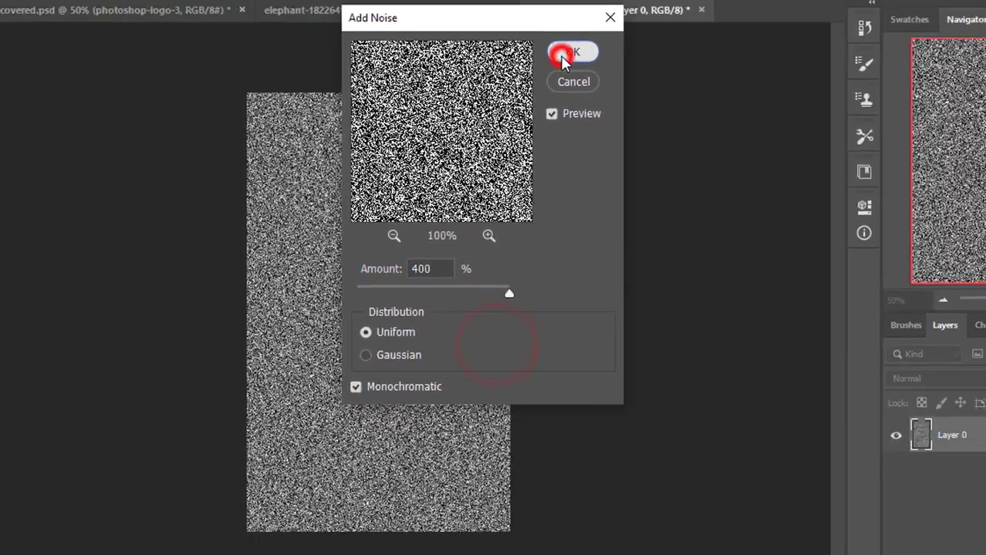
left_click(564, 54)
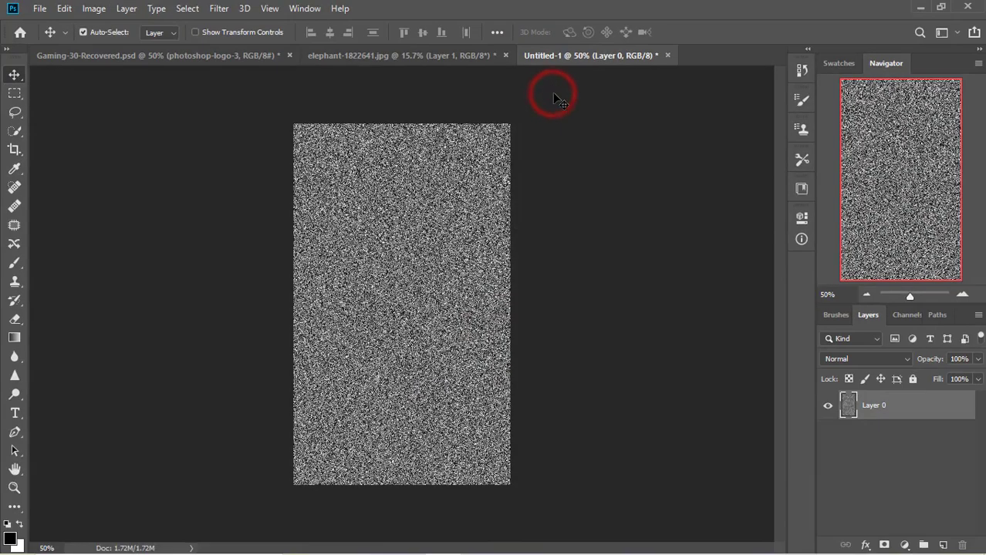
Apply a Gaussian Blur with a radius of 1.3 pixels to the noise layer.
left_click(216, 11)
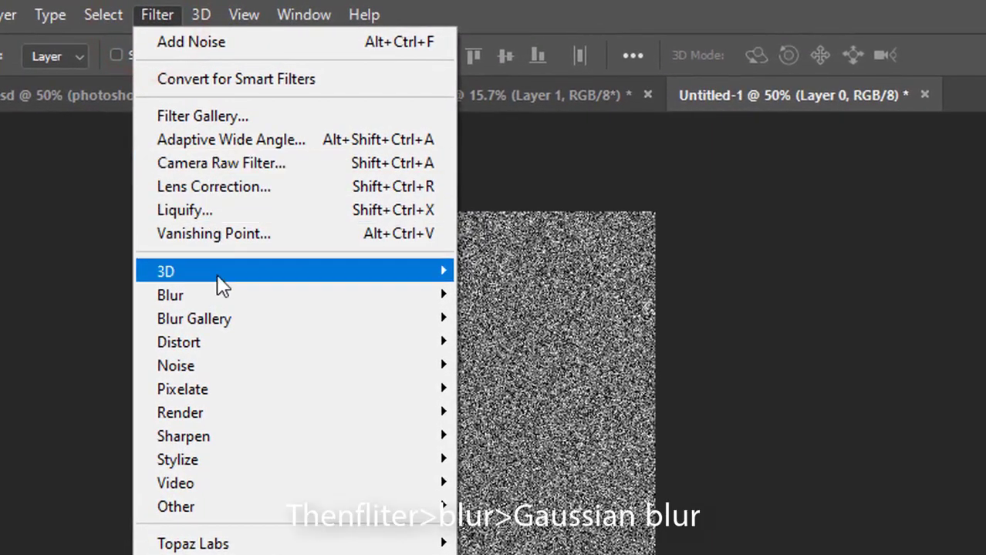
left_click(210, 297)
left_click(549, 409)
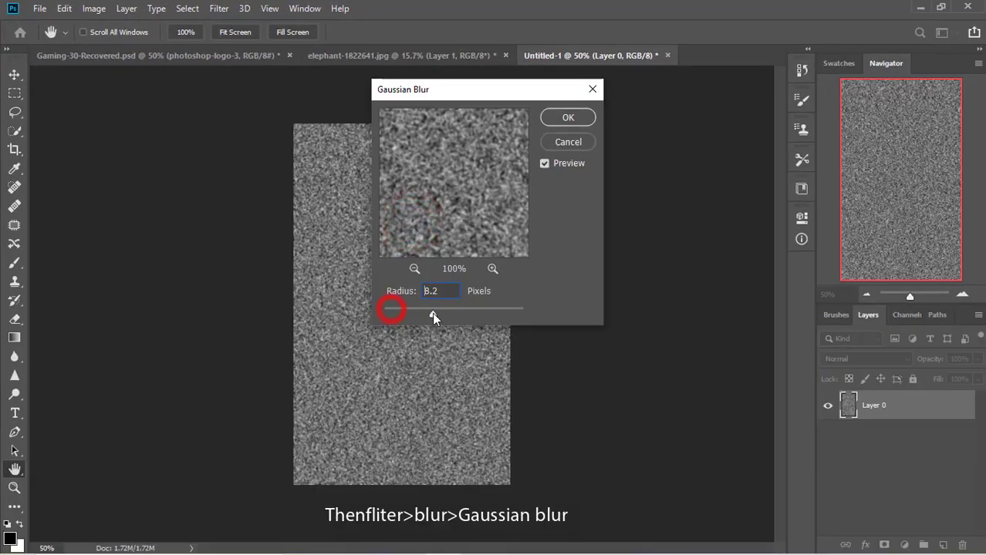
left_click_drag(398, 312, 393, 315)
left_click_drag(450, 292, 439, 292)
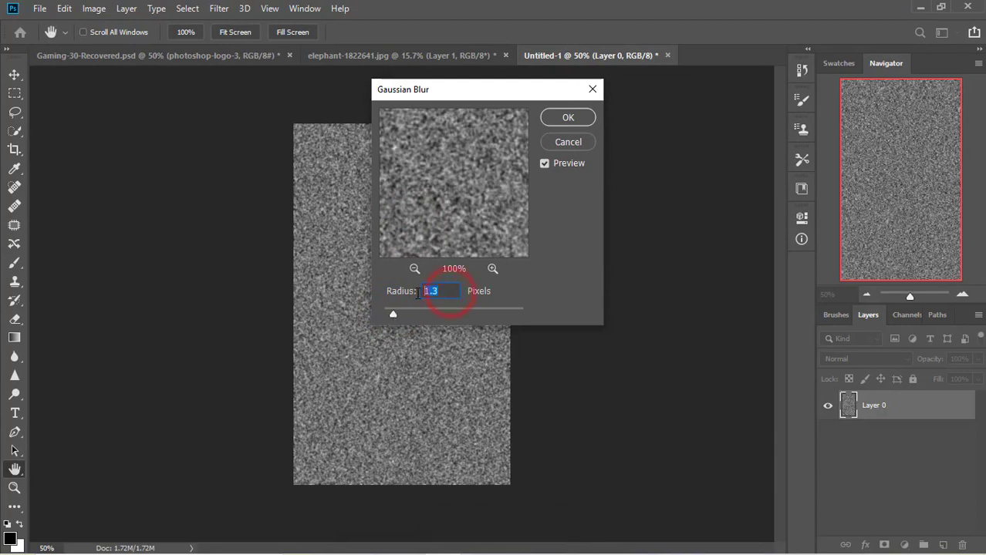
left_click(563, 116)
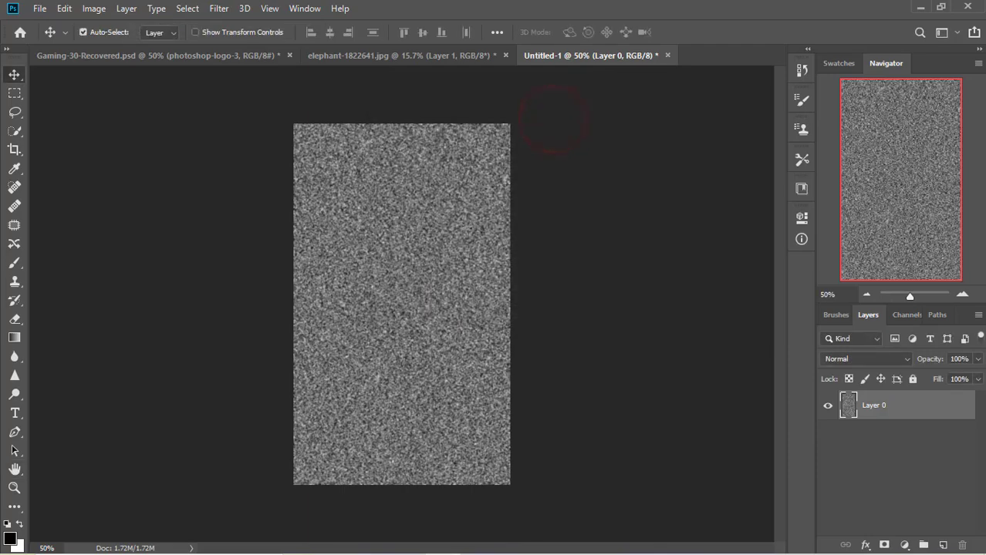
Apply the Emboss filter to the Red channel only, with angle 180°, height 1 pixel and amount 500%.
left_click(866, 460)
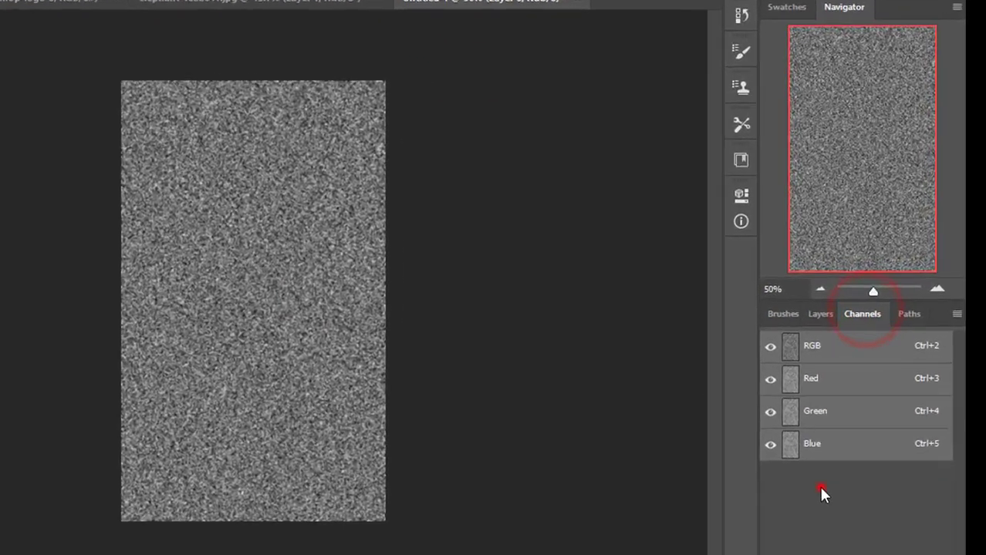
left_click(846, 369)
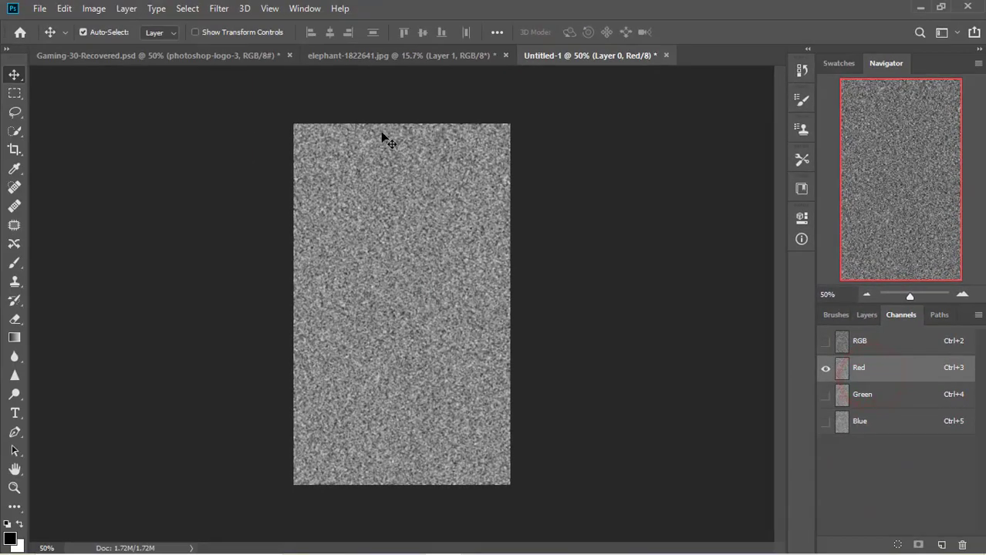
left_click(213, 11)
left_click(549, 124)
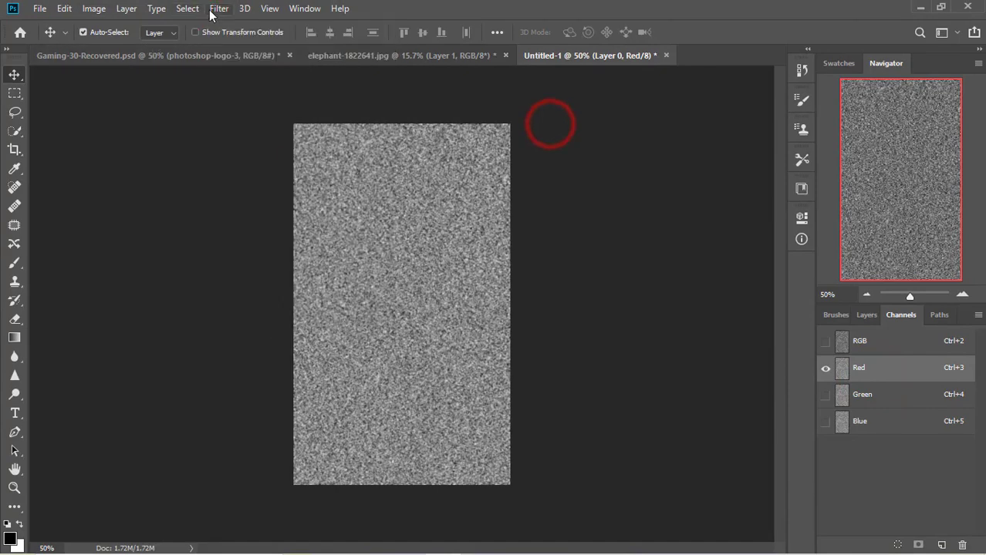
left_click(212, 11)
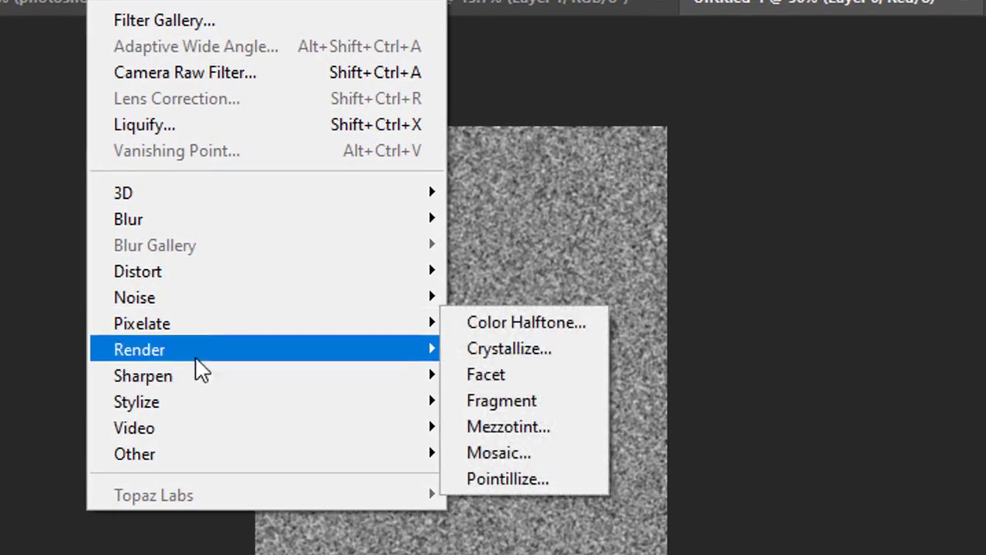
mouse_move(197, 366)
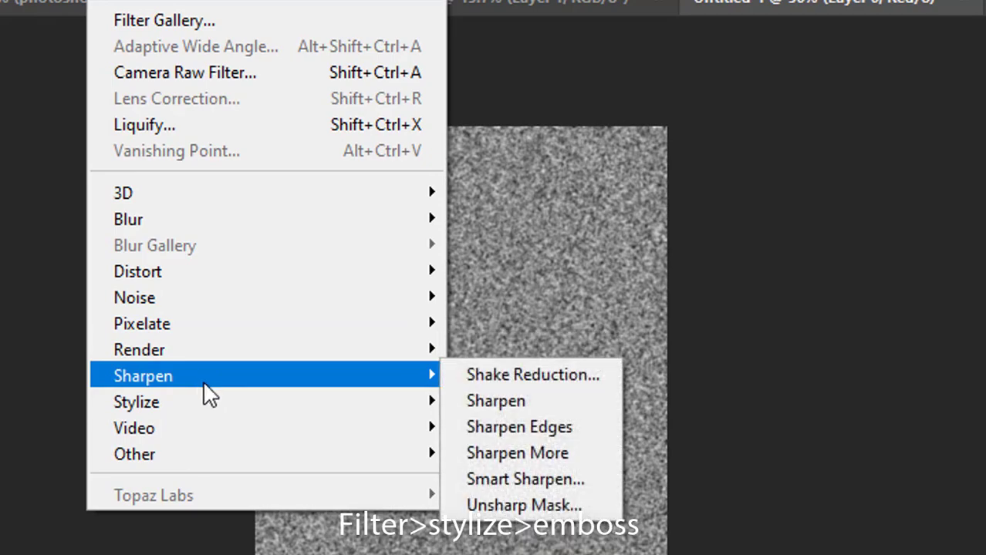
mouse_move(206, 405)
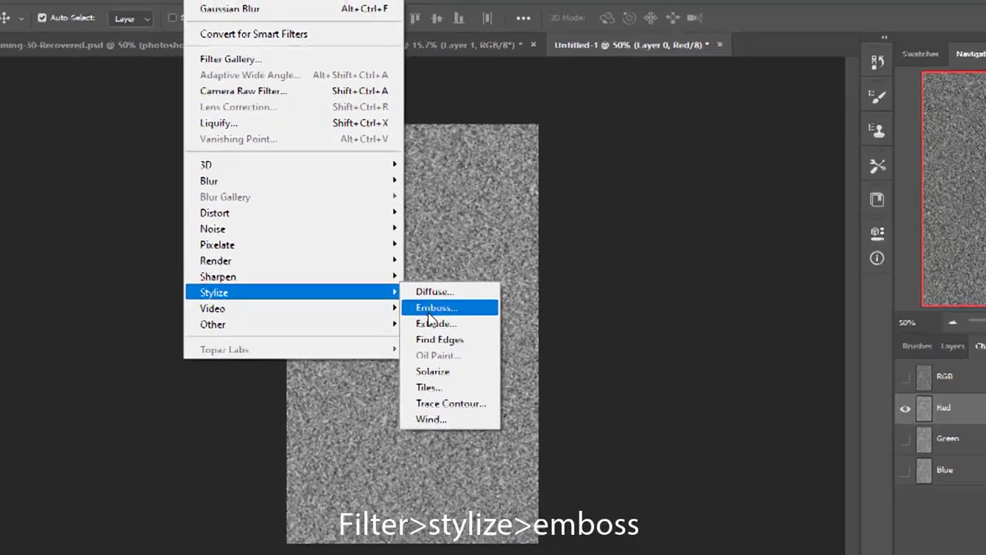
left_click(500, 426)
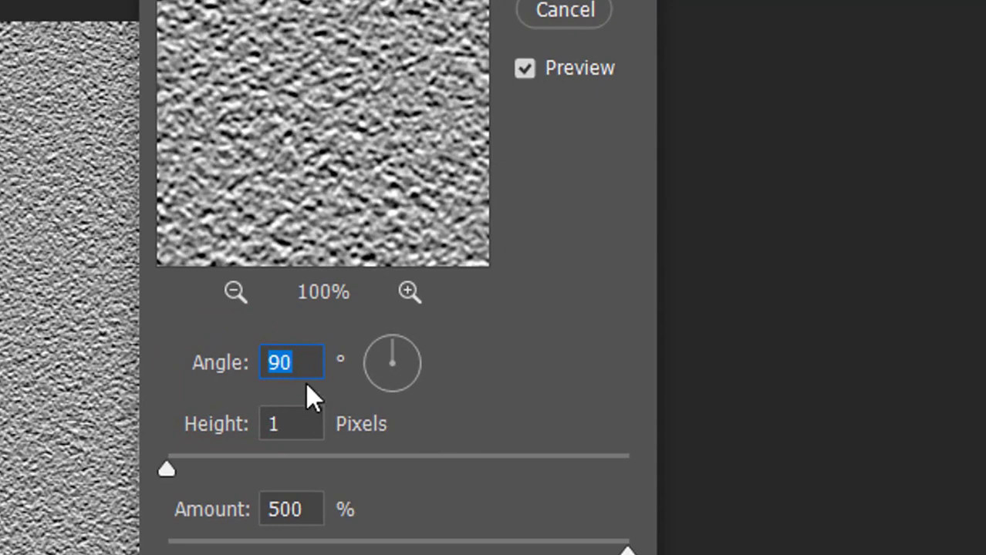
left_click_drag(309, 362, 217, 368)
key("BackSpace")
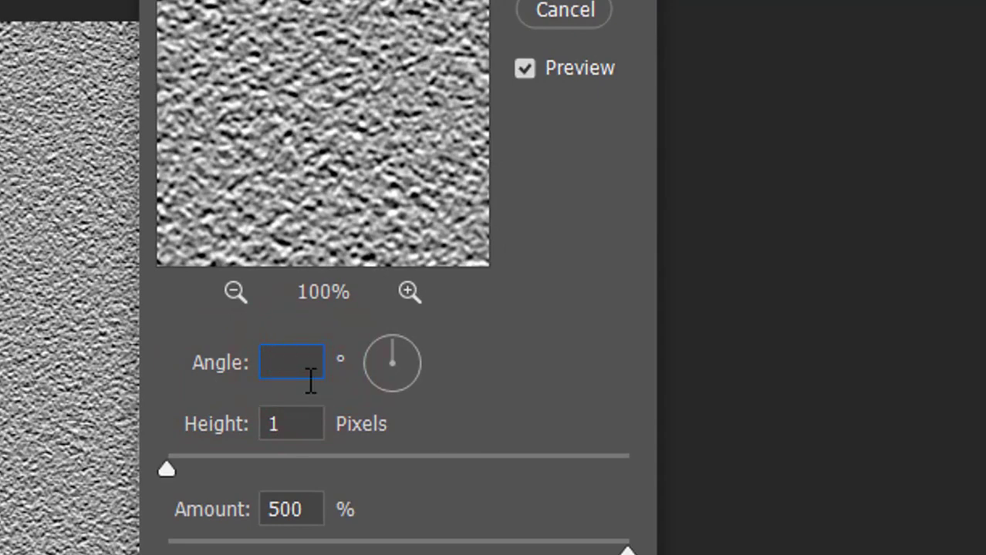
type("180")
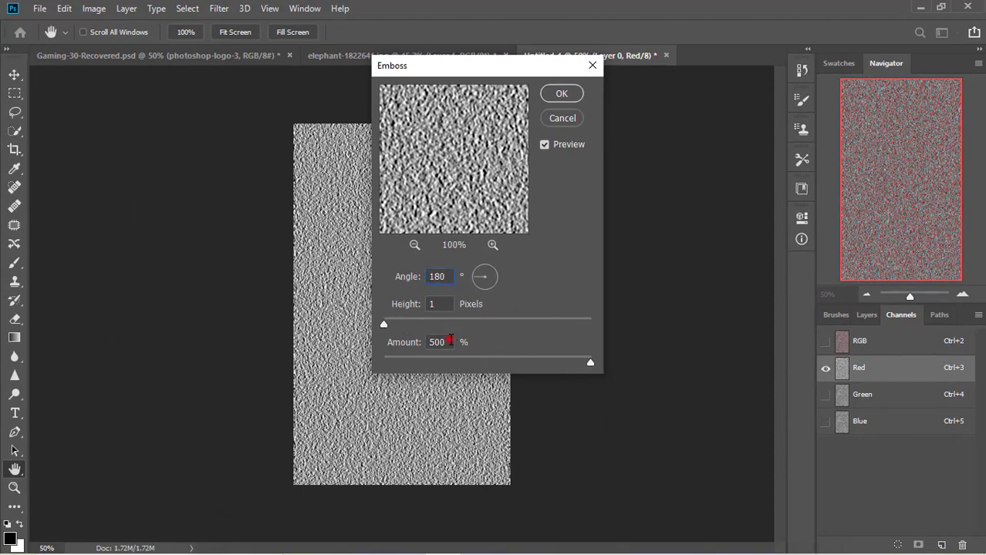
left_click(559, 95)
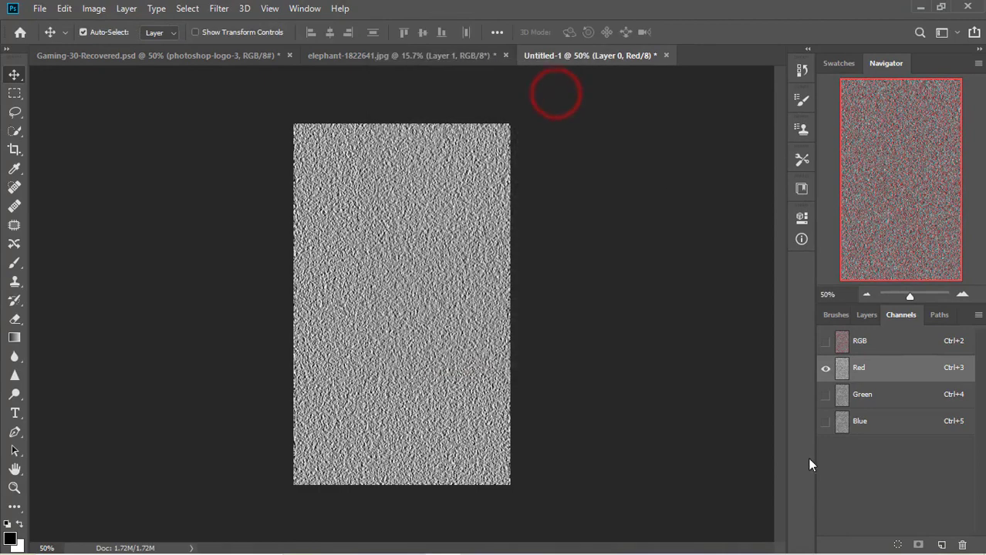
Apply the Emboss filter to the Green channel only, with angle 90°, height 1 pixel and amount 500%.
left_click(860, 395)
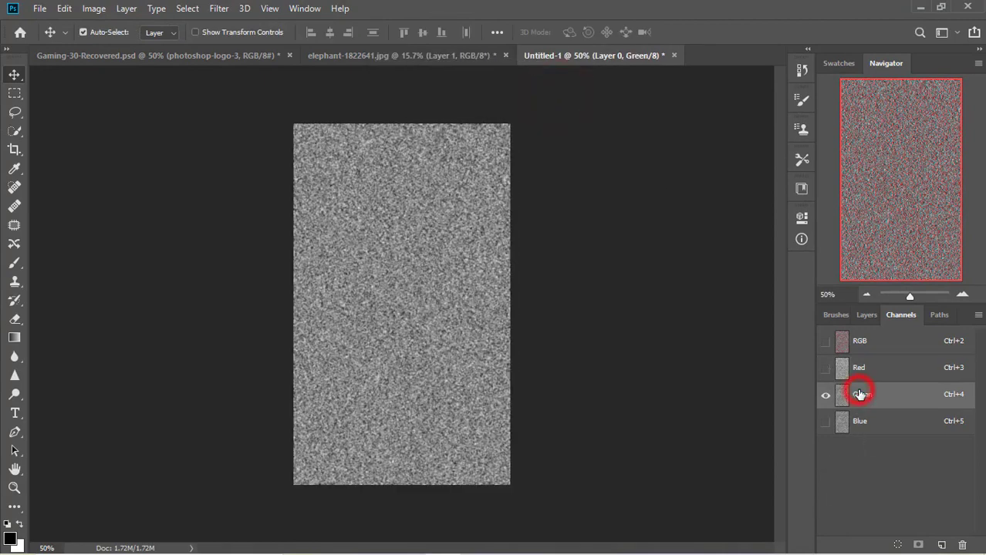
left_click(218, 9)
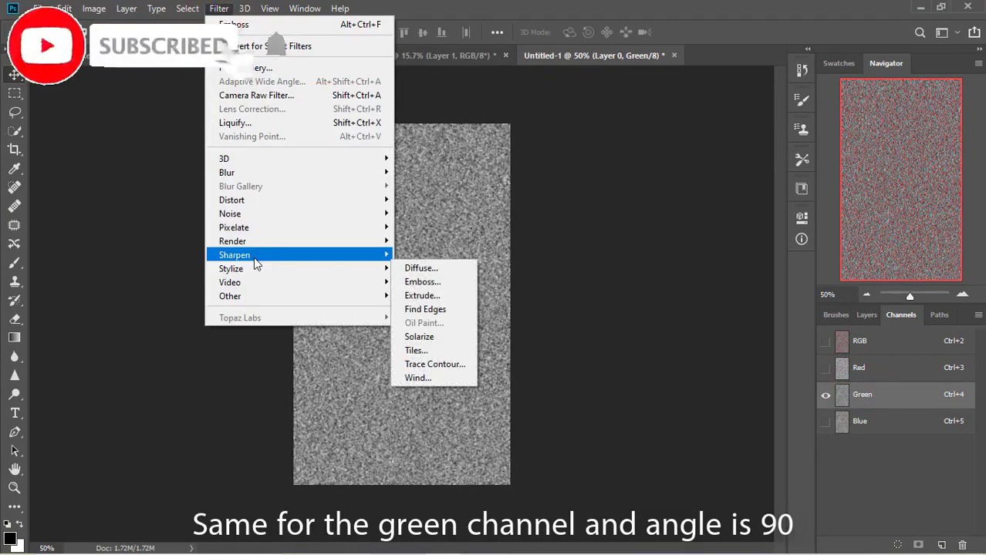
left_click(438, 281)
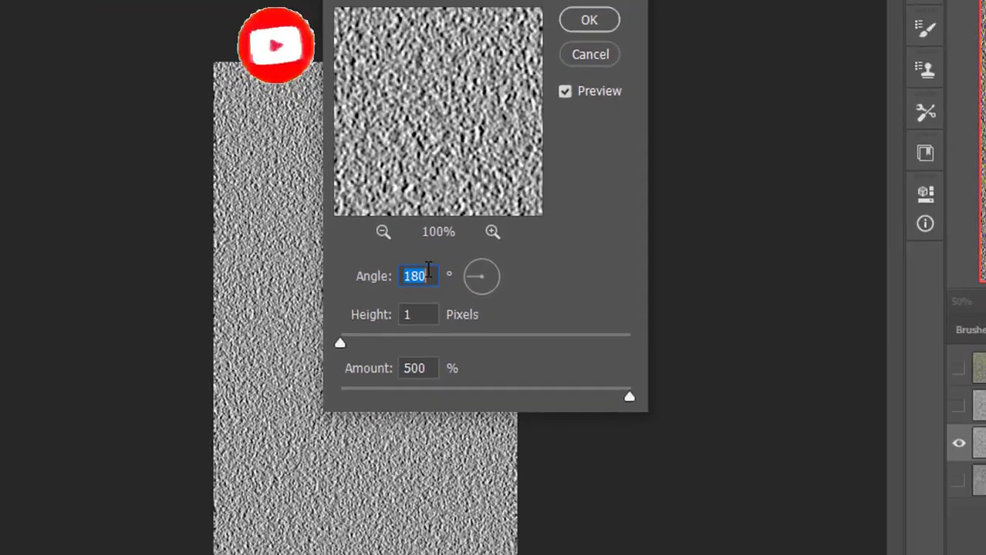
type("90")
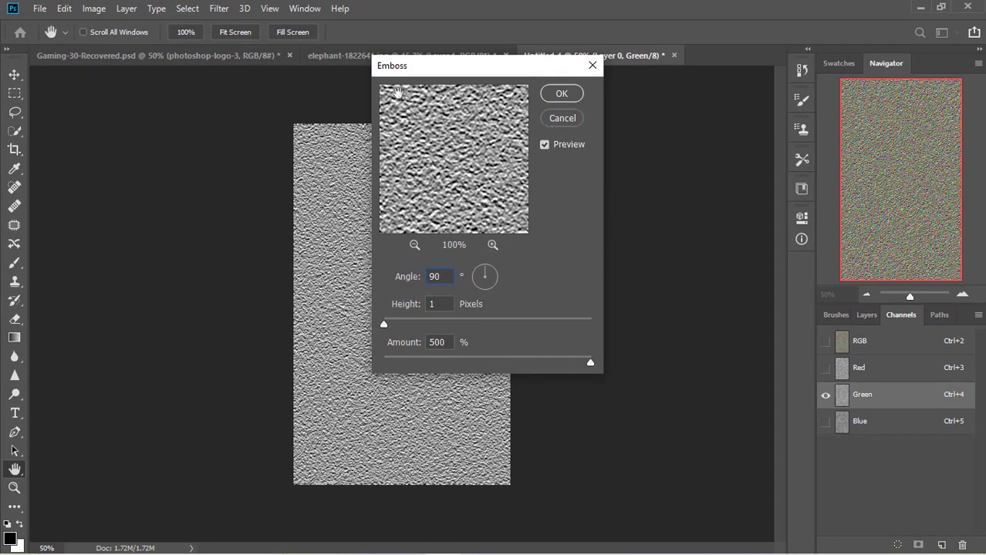
left_click(552, 94)
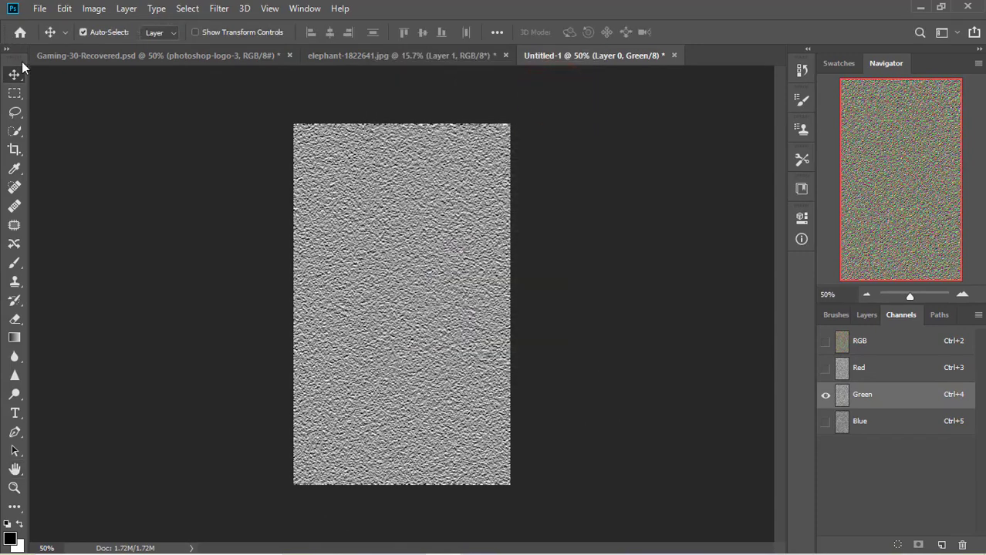
Make all the colour channels visible again and return to the document's layer list.
left_click(826, 341)
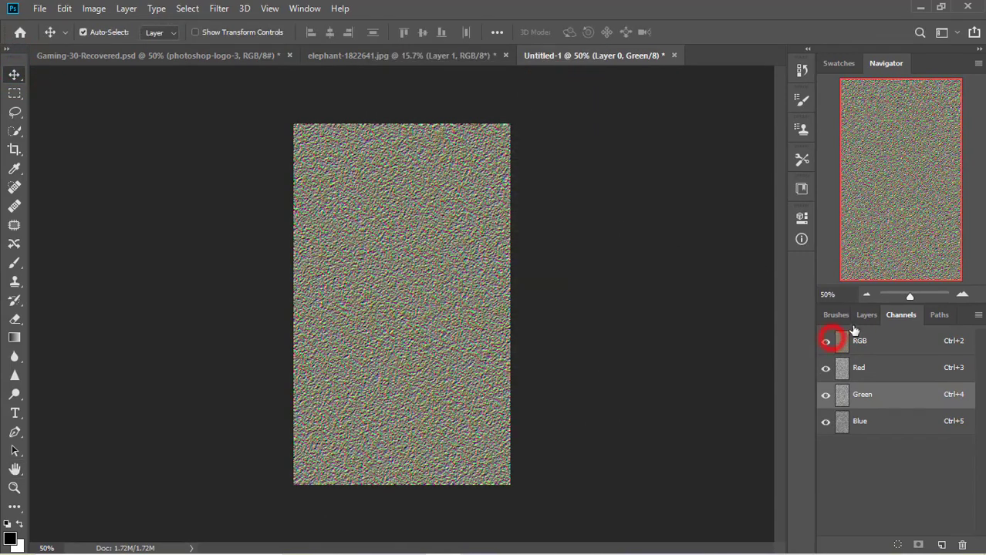
left_click(836, 316)
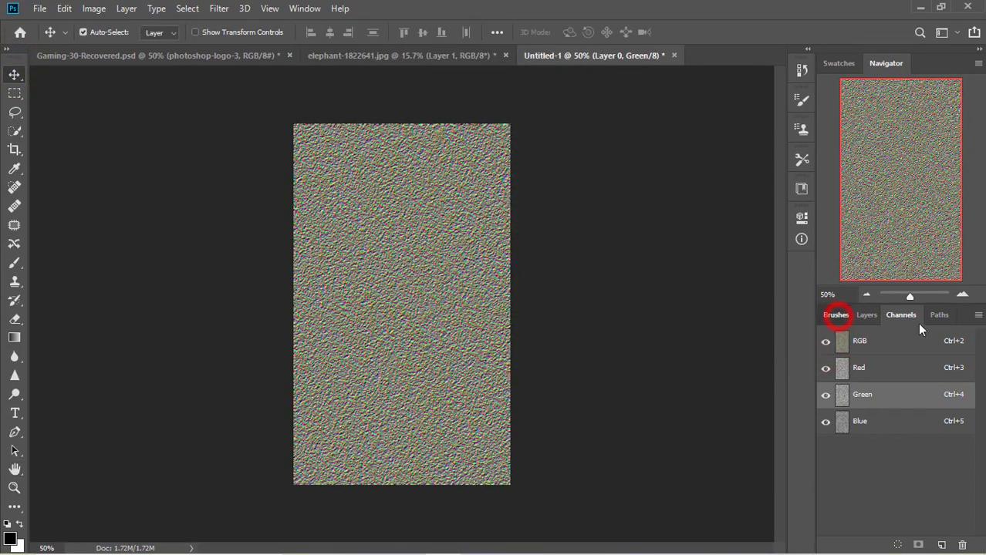
left_click(871, 316)
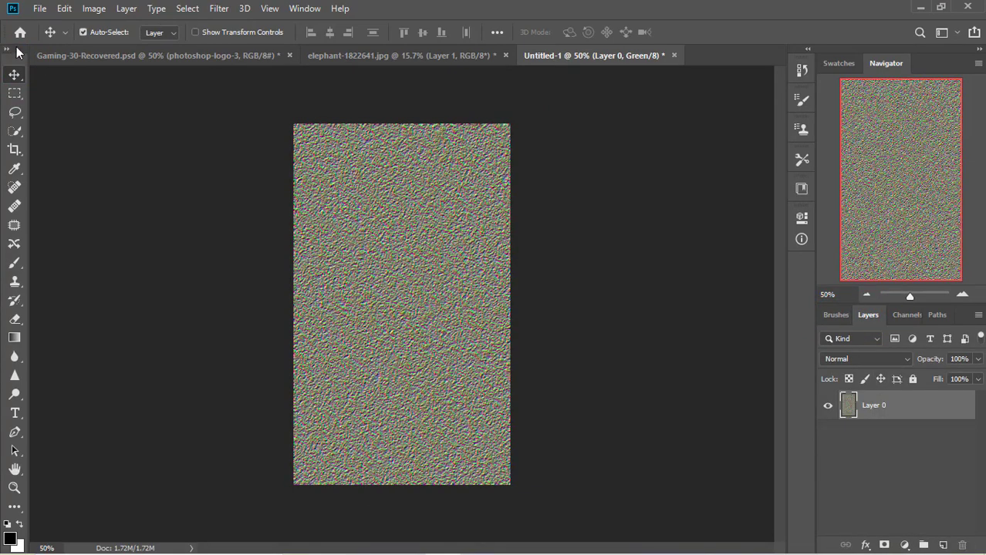
left_click(347, 219)
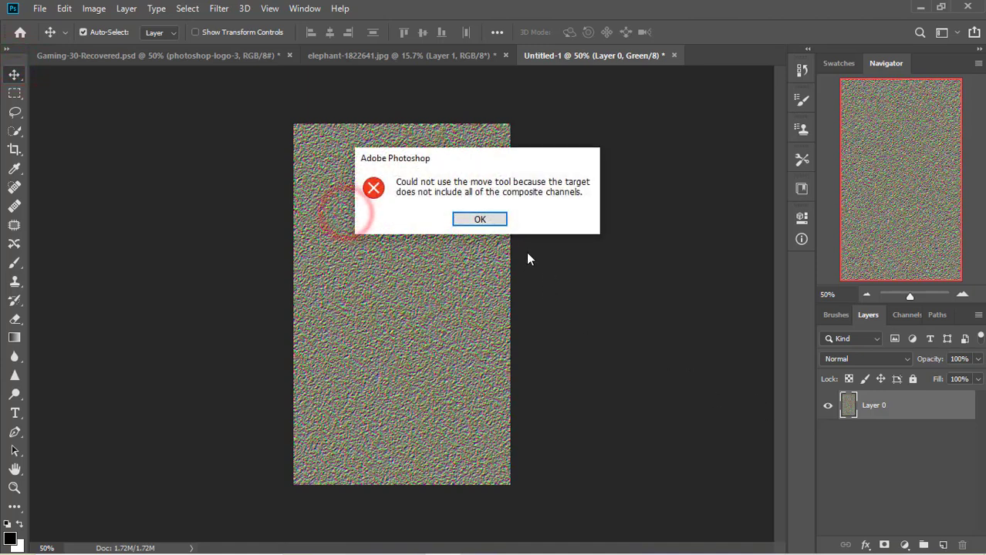
left_click(486, 219)
Duplicate the embossed noise layer Layer 0 and hide the original.
left_click_drag(897, 406, 944, 546)
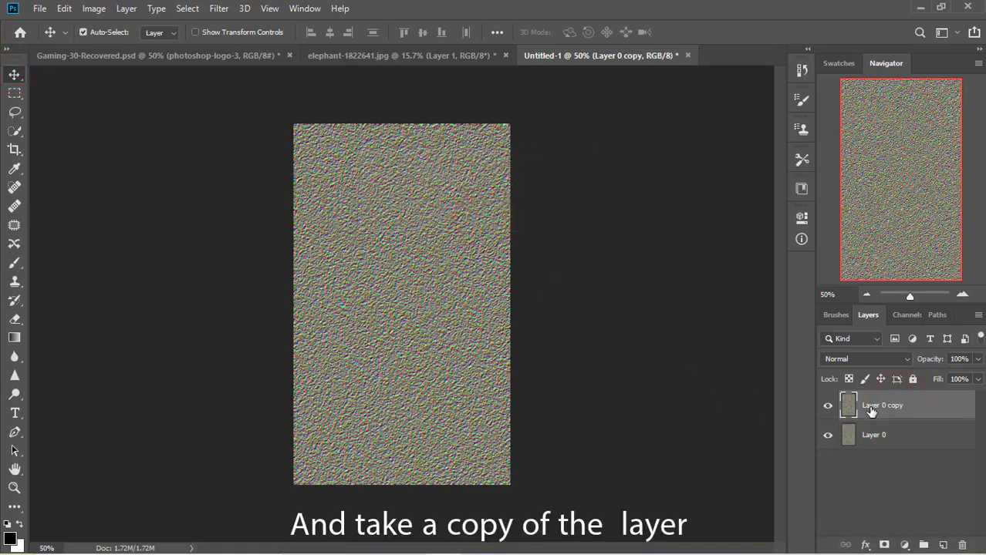
key("ctrl+t")
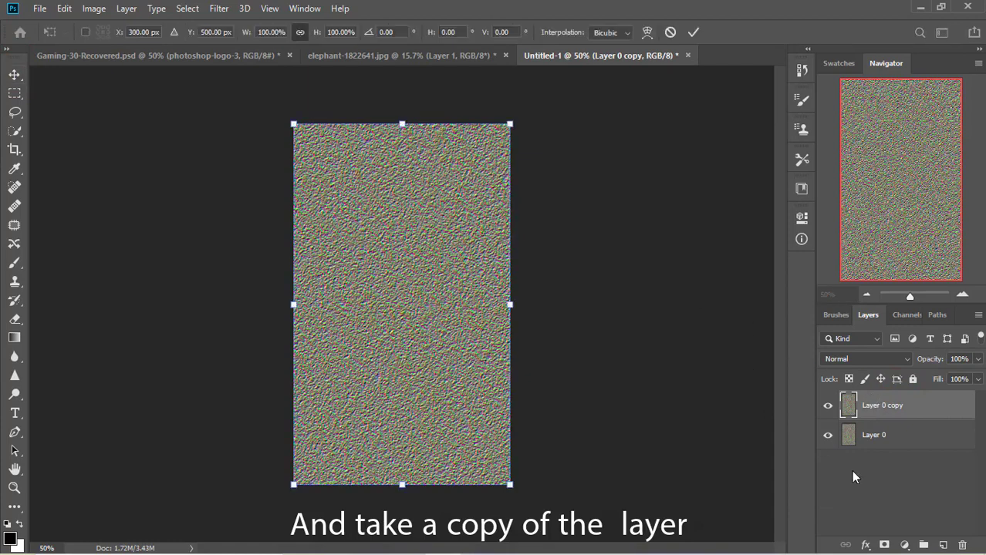
left_click(828, 435)
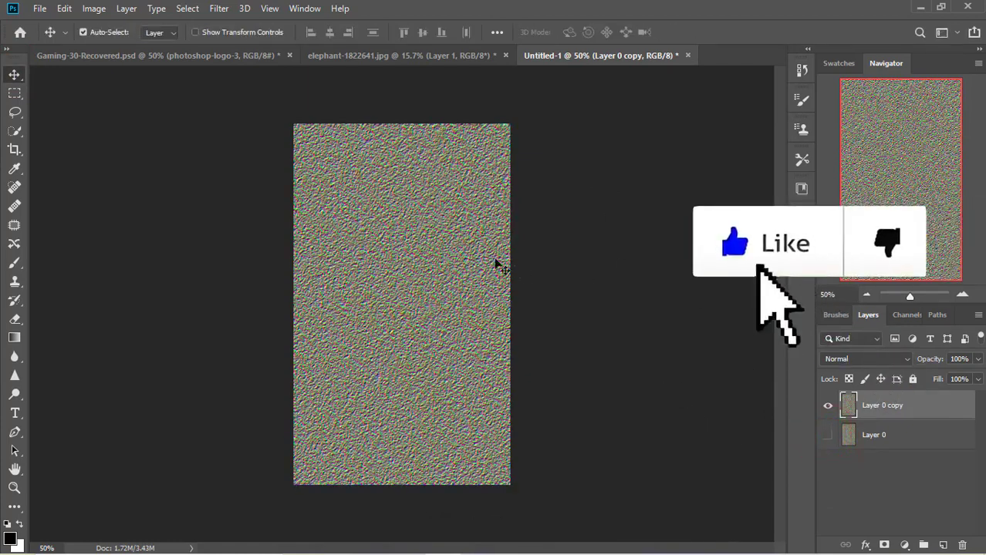
Apply a Perspective transform to Layer 0 copy, spreading its lower edge far outward so the ripples grow larger toward the bottom.
key("ctrl+t")
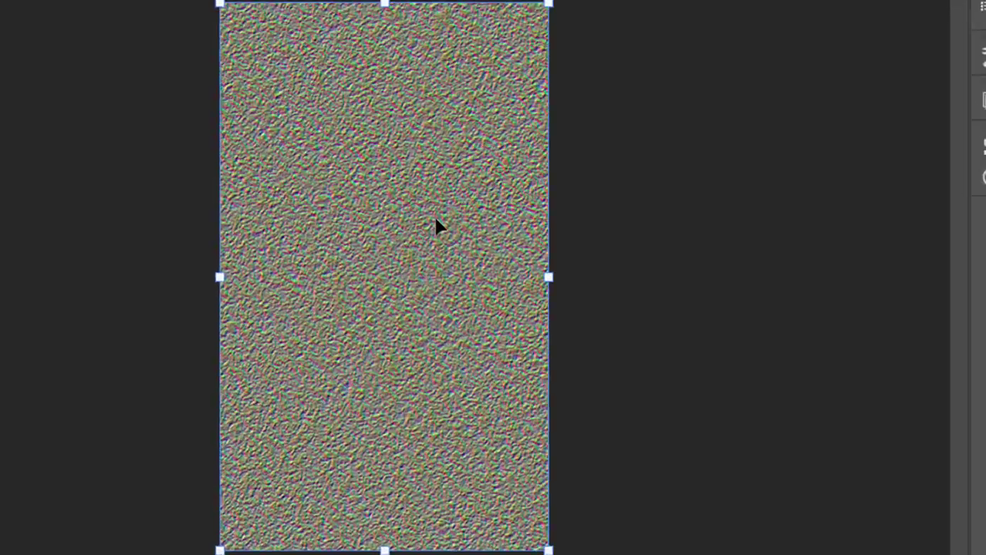
right_click(436, 268)
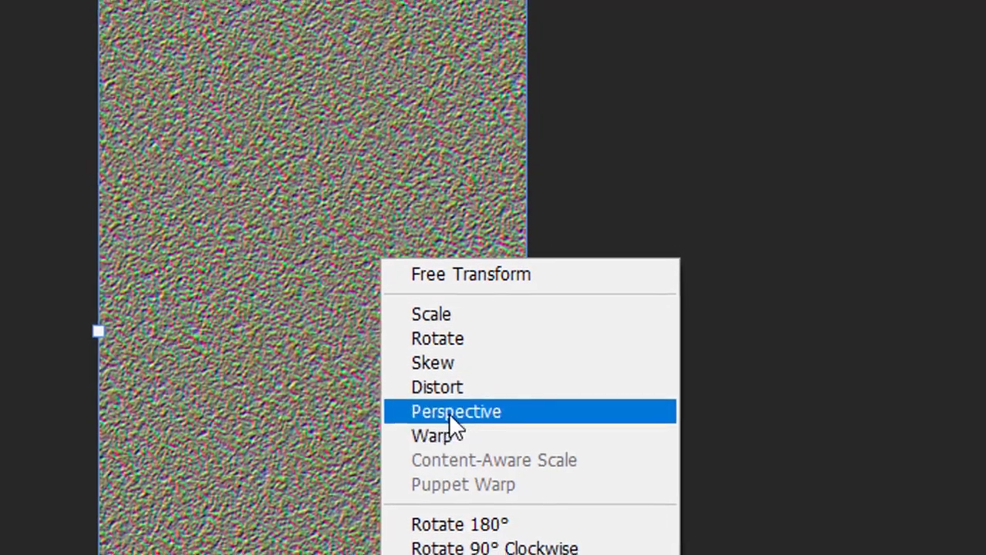
left_click(449, 415)
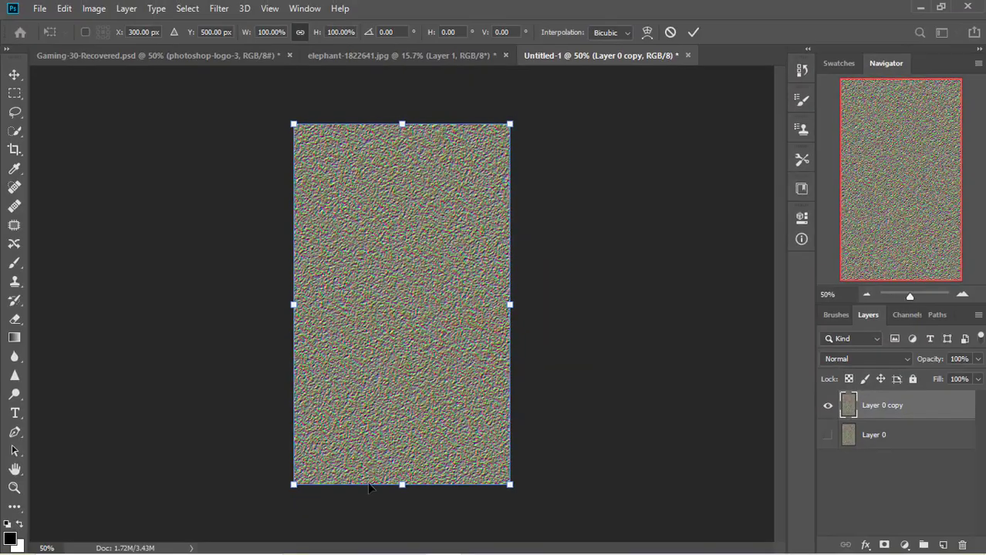
left_click_drag(909, 297, 899, 301)
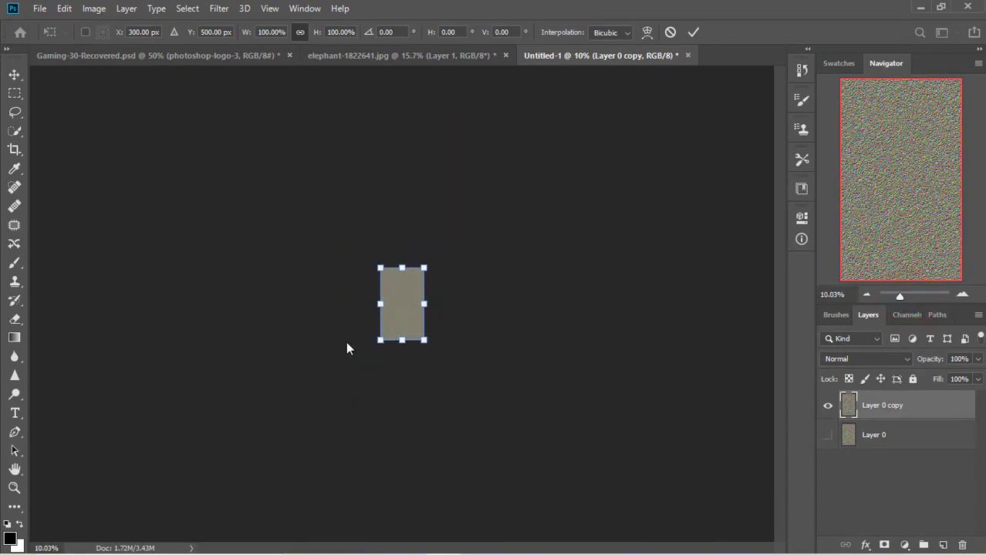
left_click_drag(379, 344, 14, 360)
left_click(691, 32)
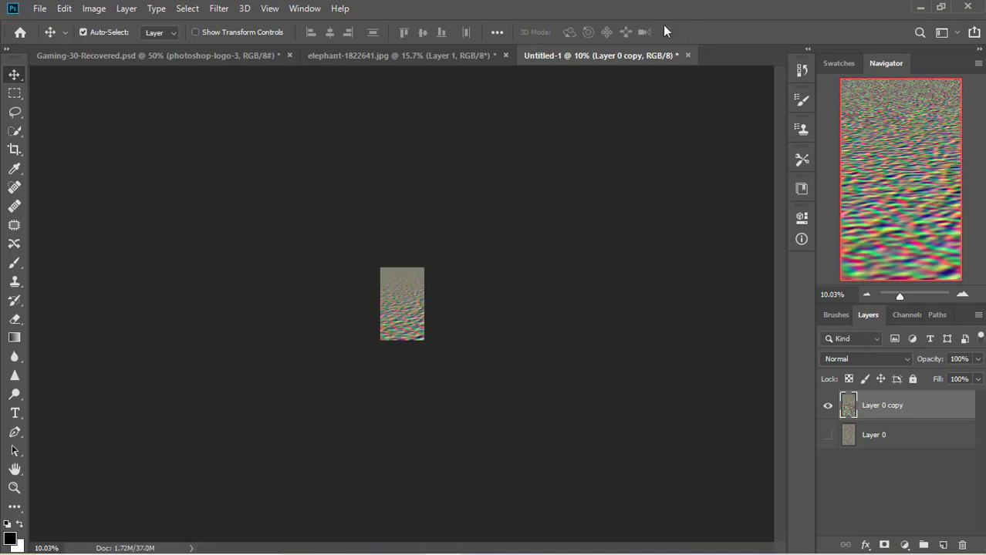
left_click(12, 491)
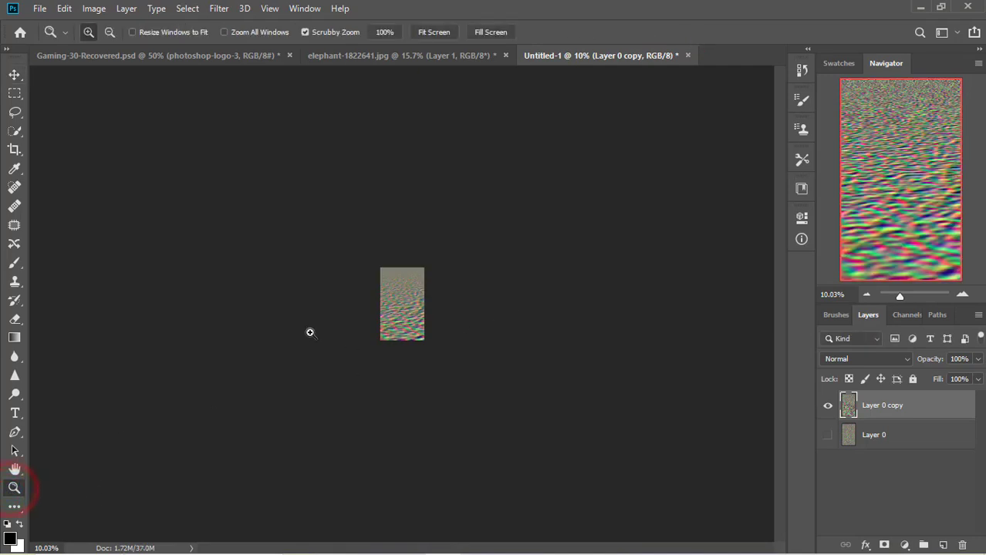
left_click(424, 33)
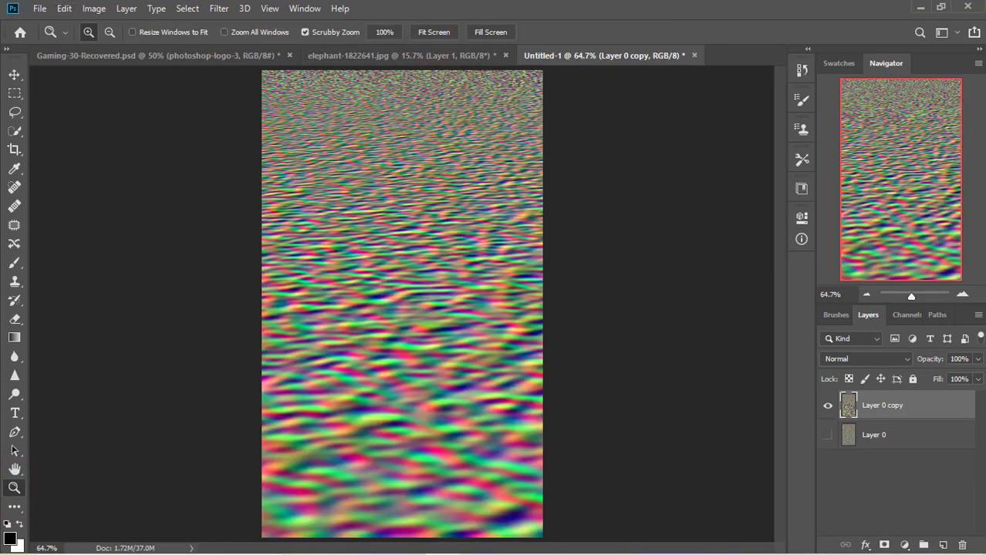
Save the ripple texture as a Photoshop file named "water reflection rippeles" in the "may be useful" folder on drive D:.
left_click(40, 8)
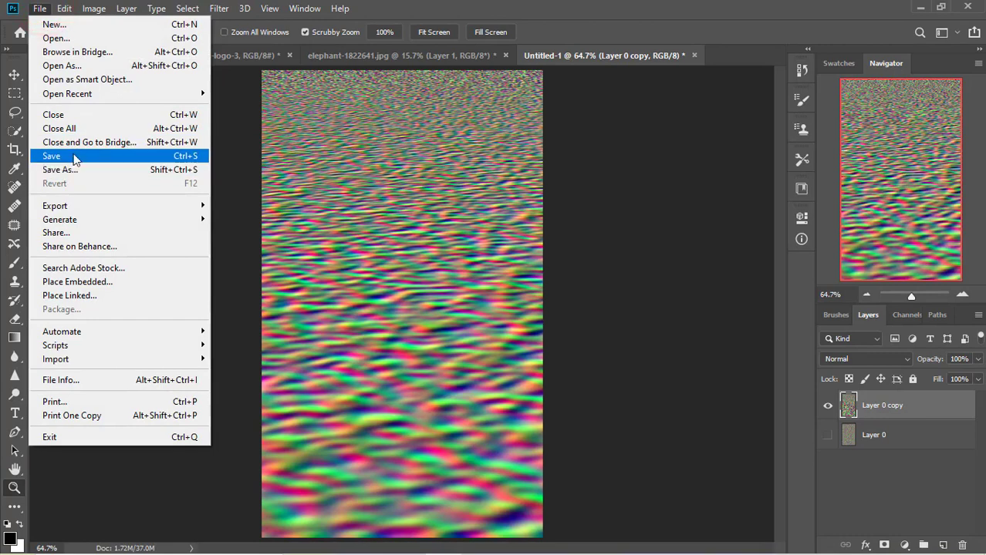
left_click(85, 170)
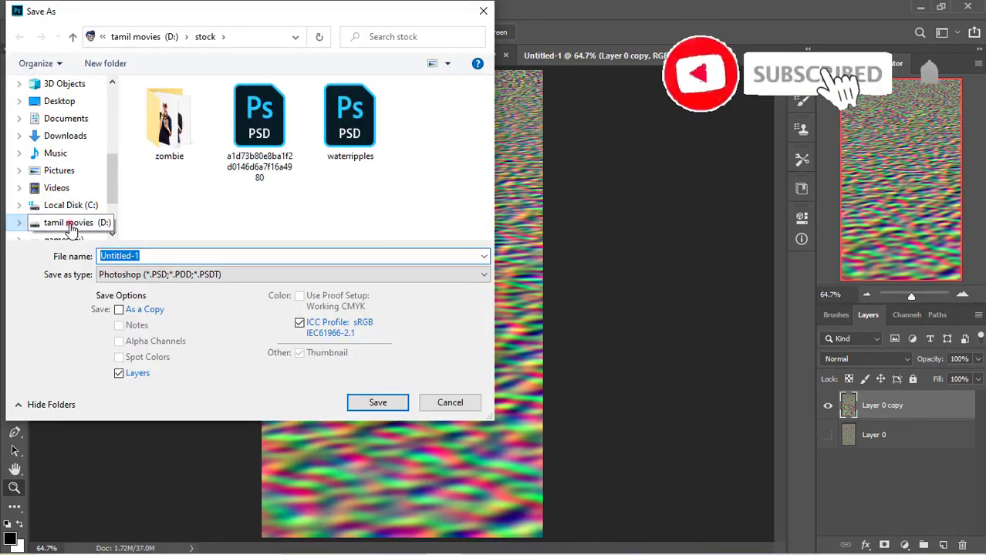
left_click(68, 224)
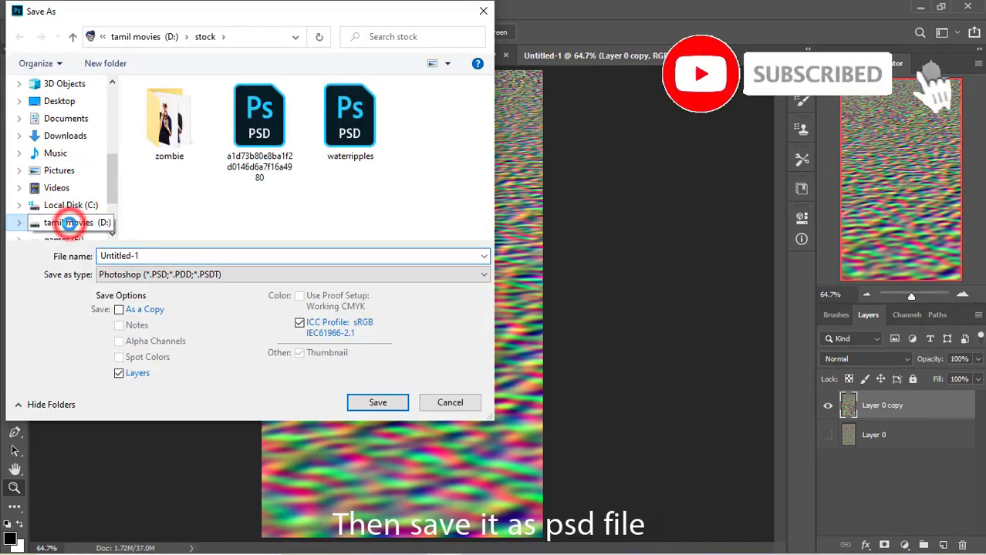
left_click(183, 258)
key("BackSpace")
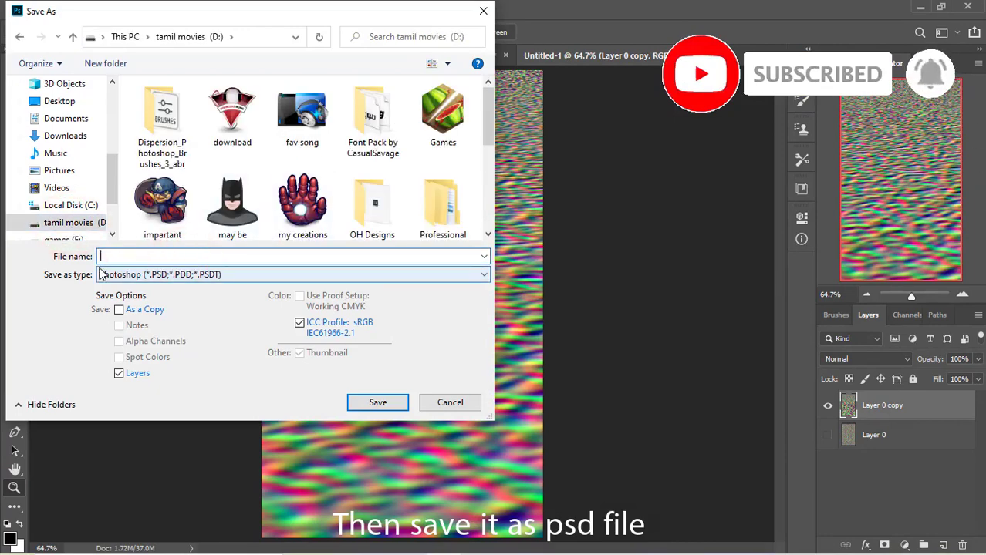
left_click(233, 221)
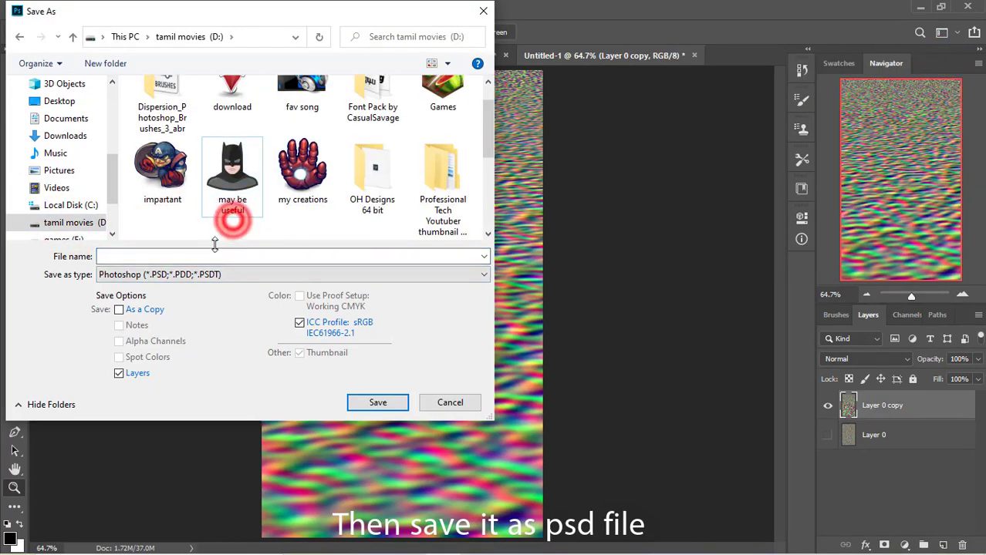
double_click(243, 176)
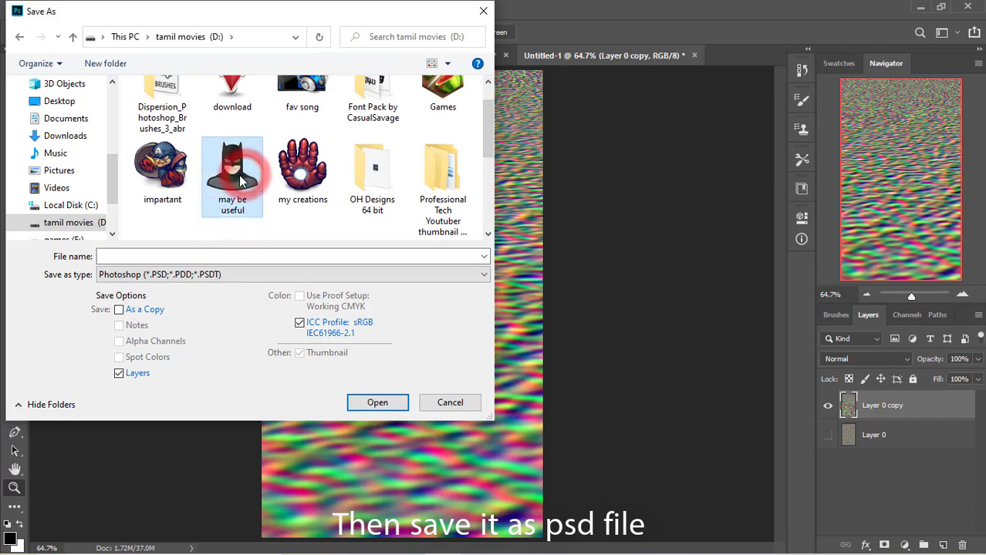
left_click(154, 256)
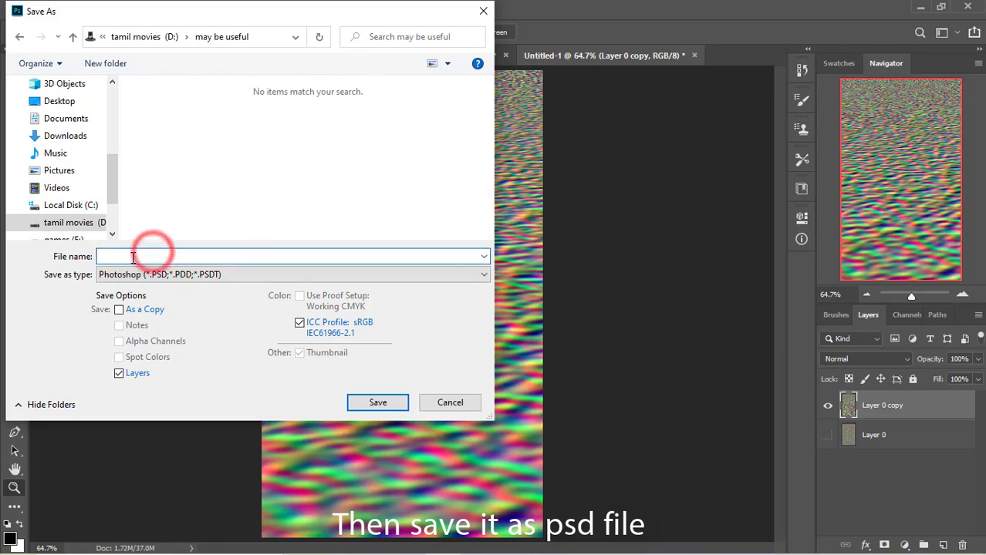
type("water reflection rippeles")
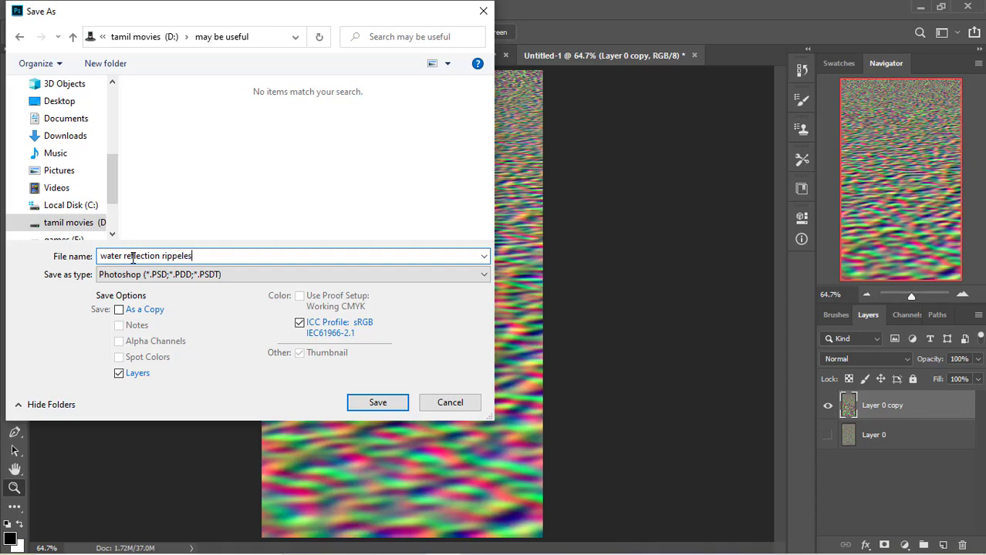
left_click(398, 406)
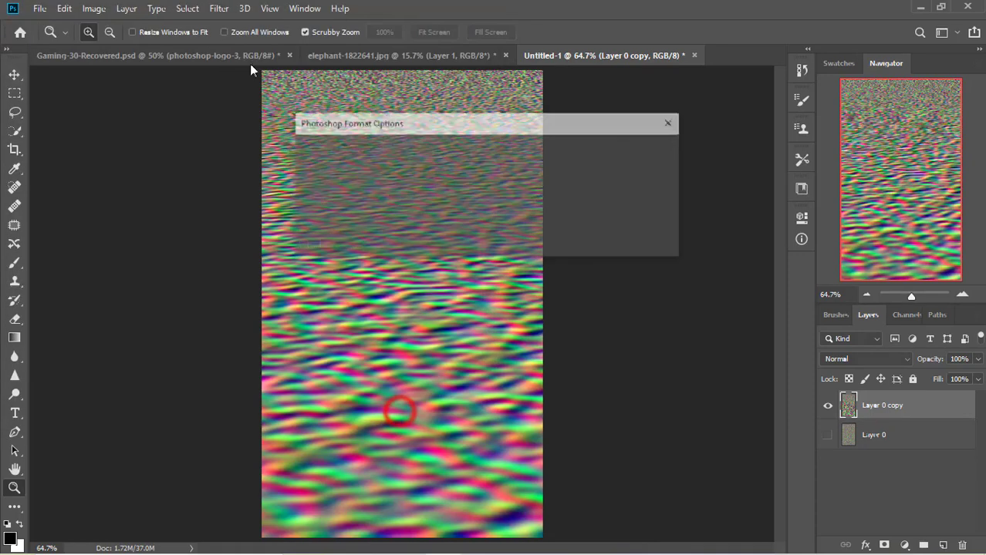
left_click(643, 151)
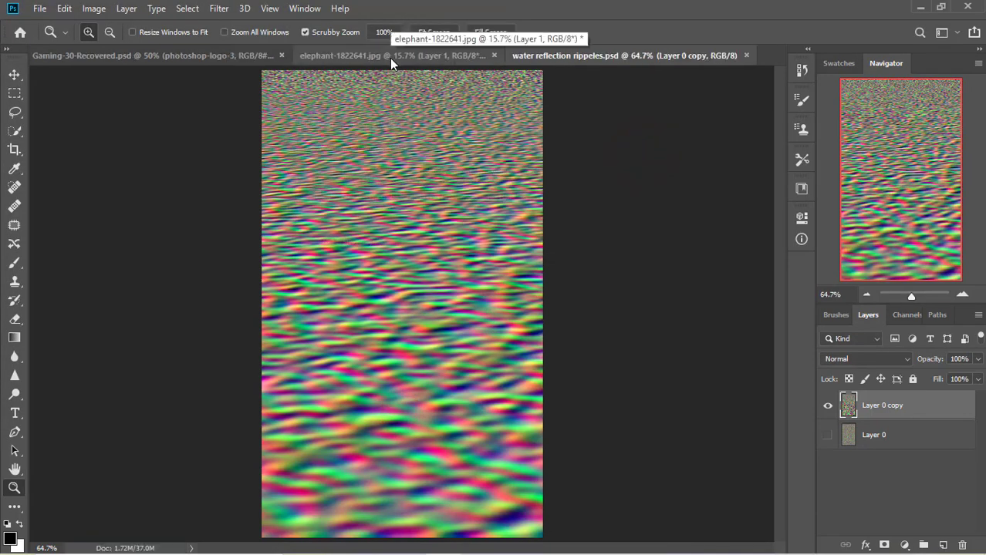
Displace the reflection layer in the elephant document with horizontal scale 10, vertical scale 40, Stretch To Fit, Repeat Edge Pixels and the "water reflection rippeles" map.
left_click(389, 56)
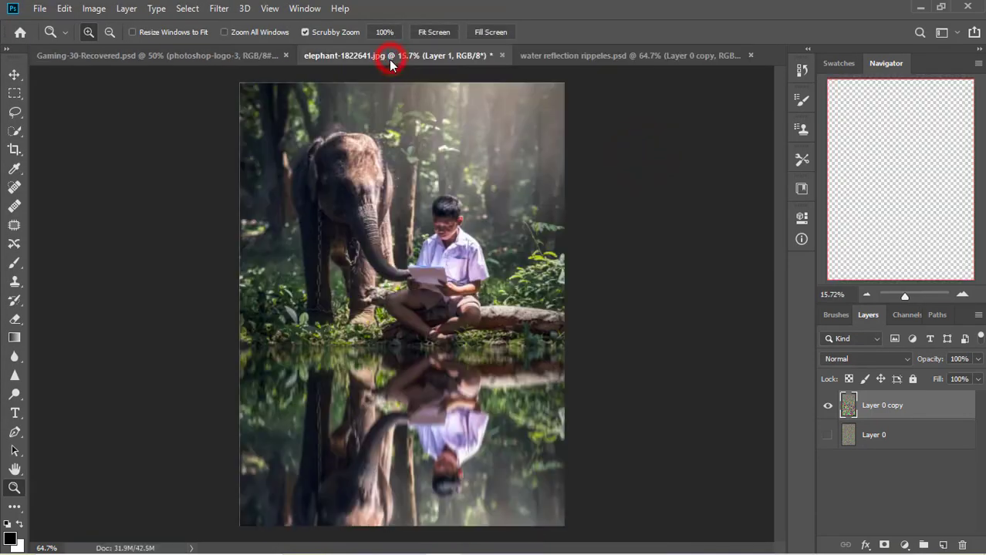
left_click(14, 74)
left_click(219, 9)
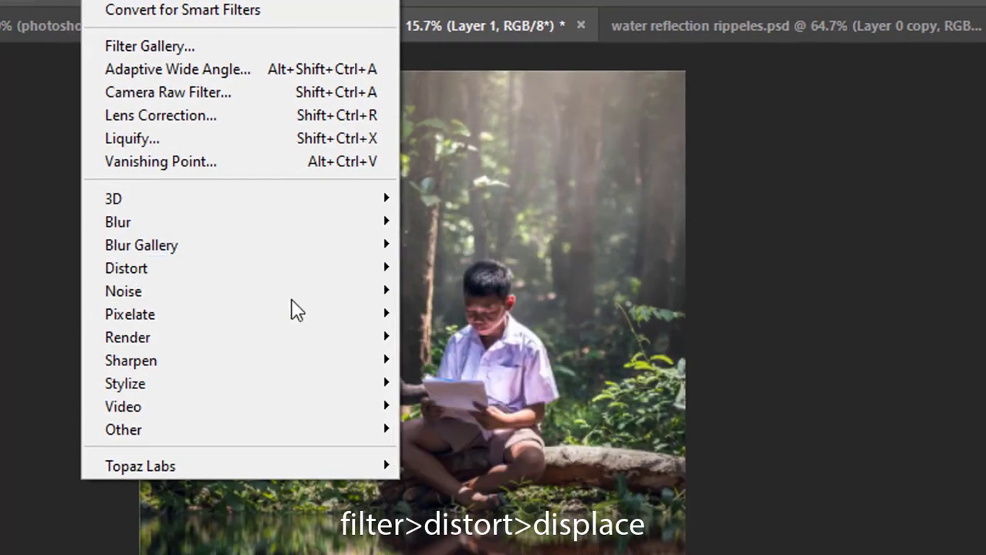
left_click(340, 266)
left_click(479, 263)
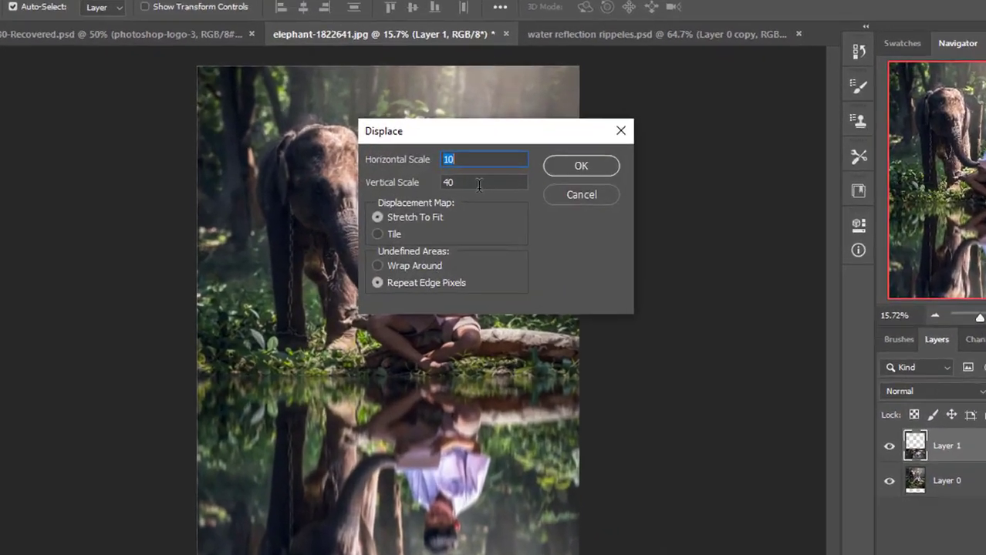
left_click(478, 183)
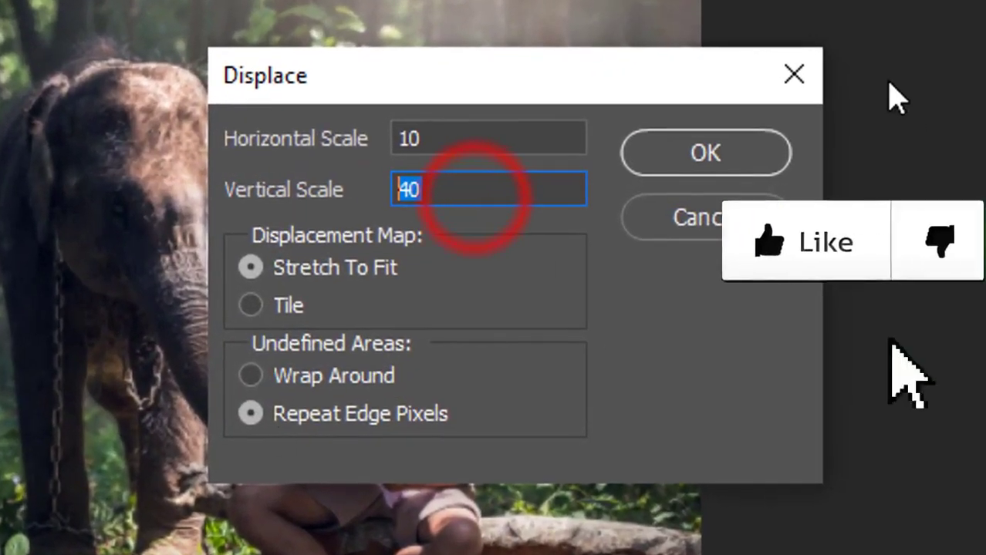
left_click(587, 167)
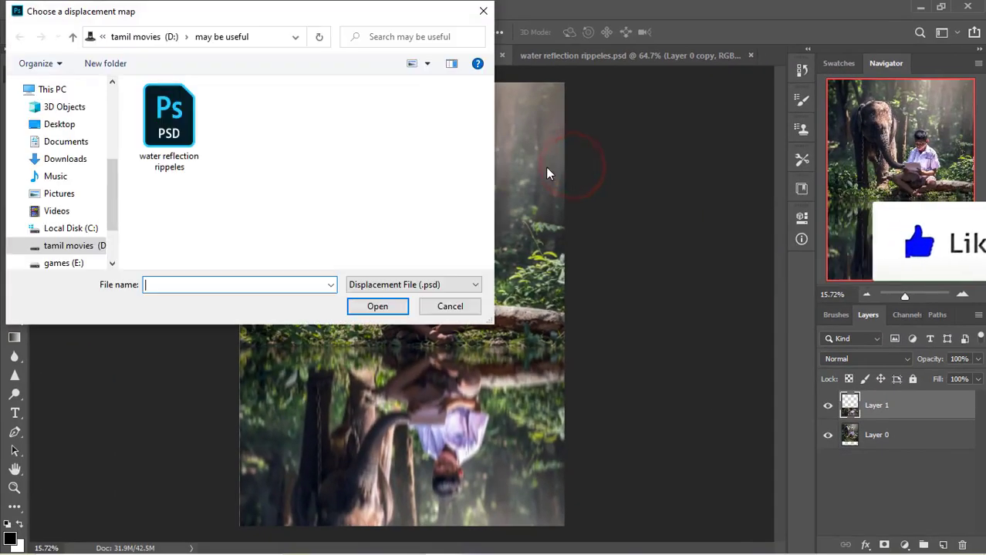
left_click(154, 143)
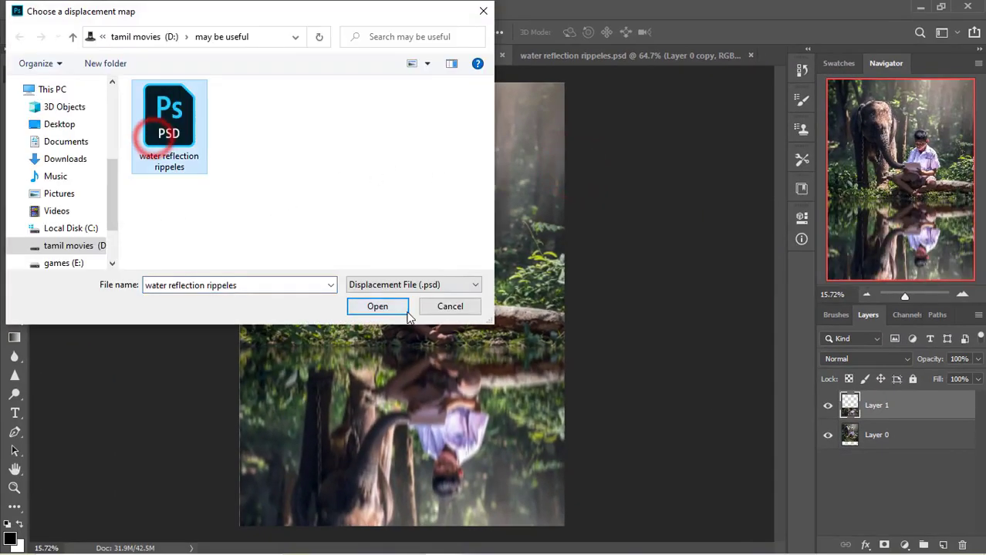
left_click(377, 306)
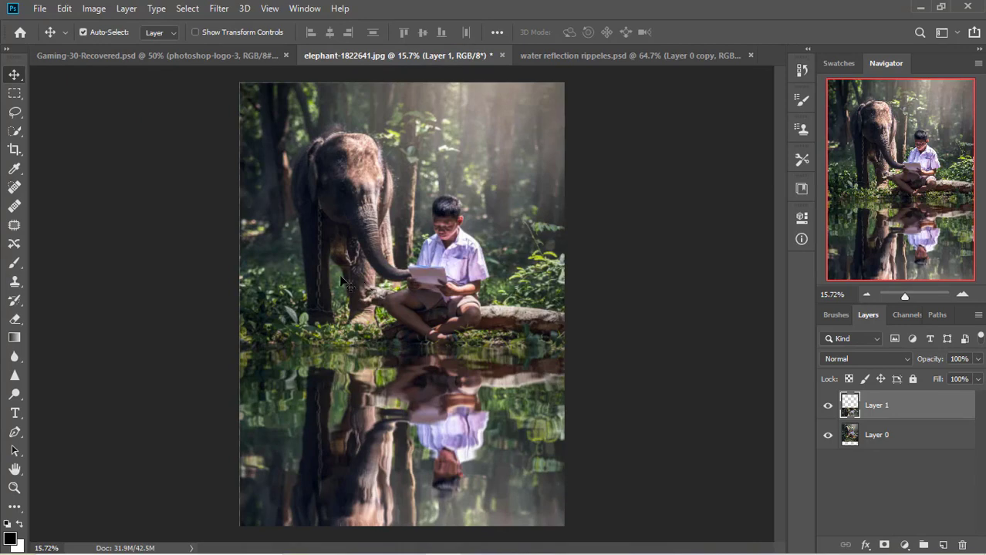
Try a second Displace pass on the reflection with vertical scale 30 and the same ripple map, and undo it.
mouse_move(2, 515)
left_click(14, 488)
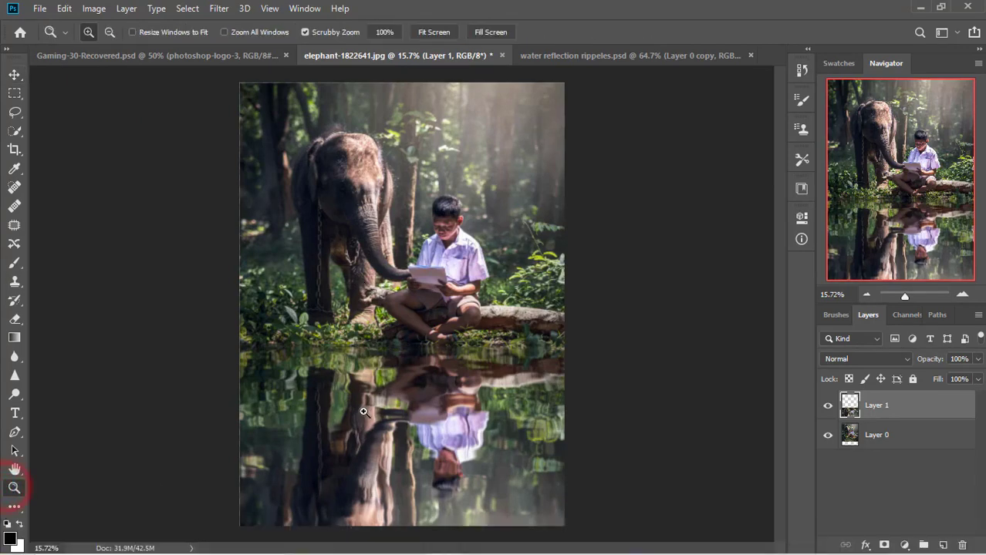
left_click_drag(363, 411, 295, 429)
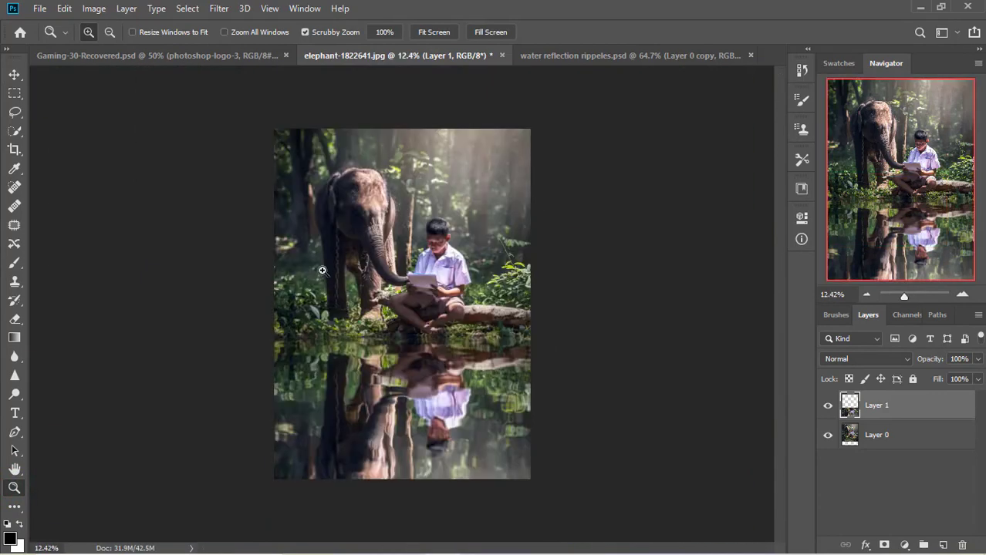
left_click(430, 32)
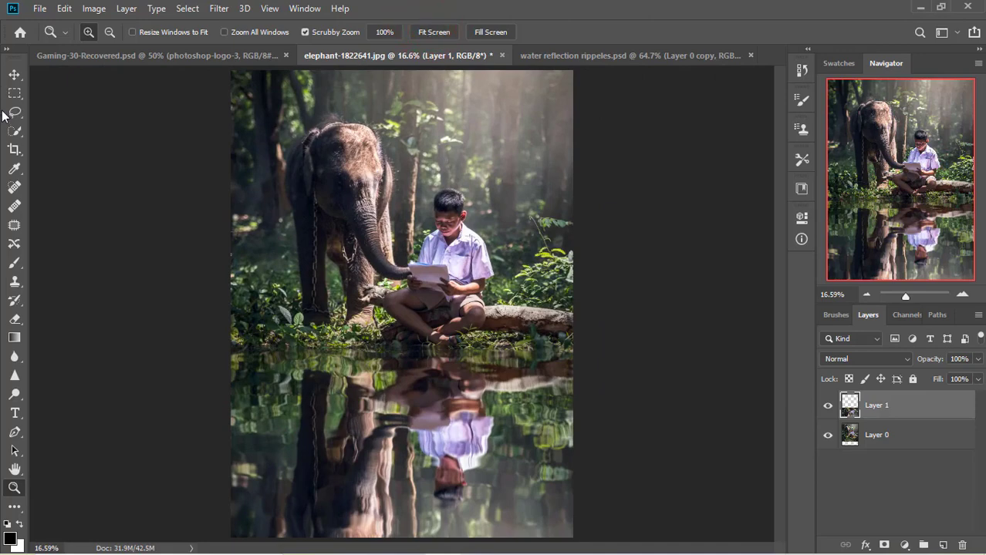
left_click(14, 74)
left_click(431, 450)
left_click(218, 8)
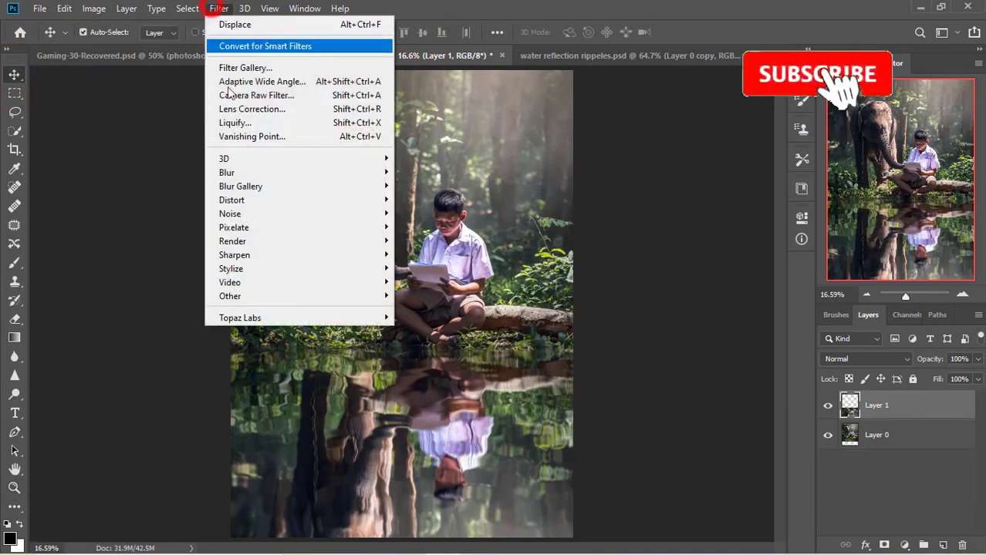
left_click(232, 200)
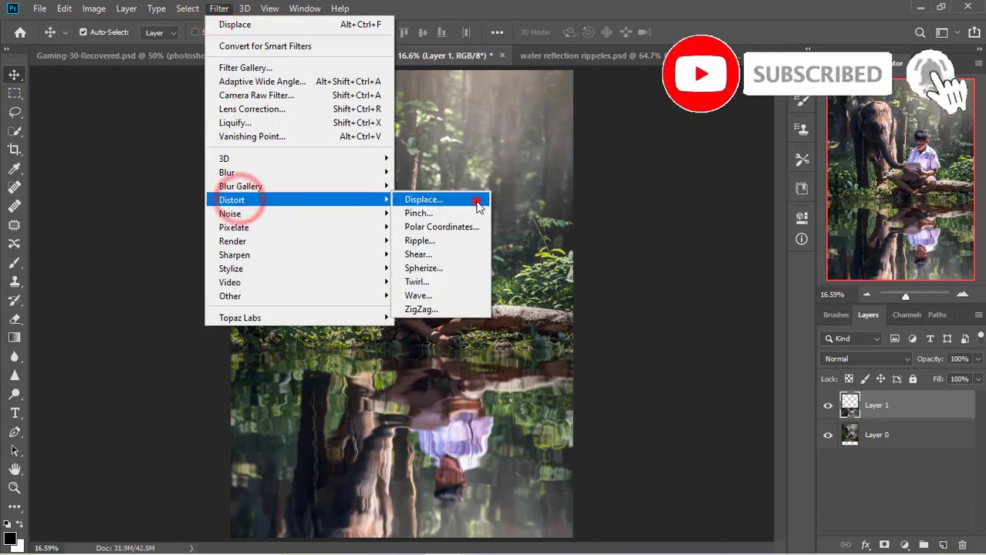
left_click(475, 200)
left_click(469, 180)
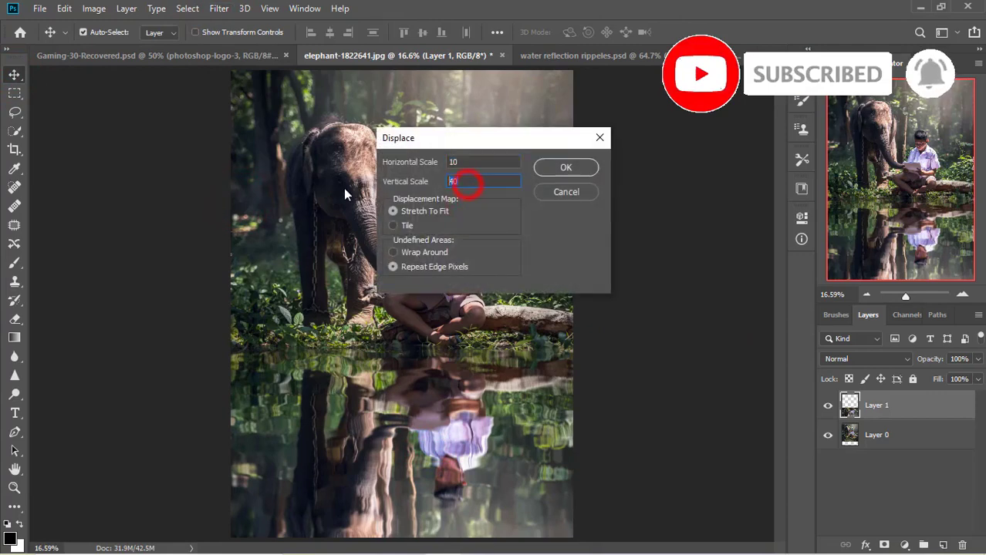
type("30")
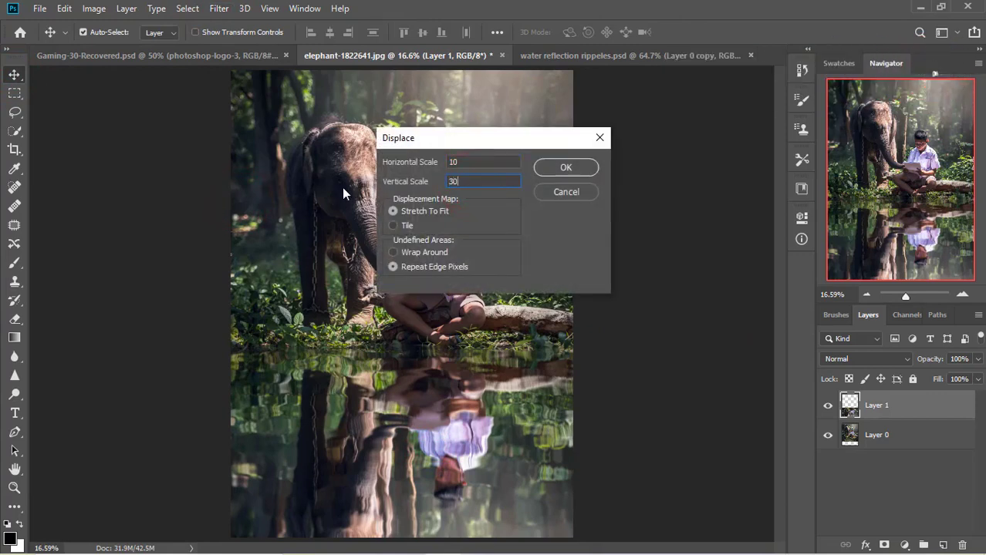
left_click(566, 169)
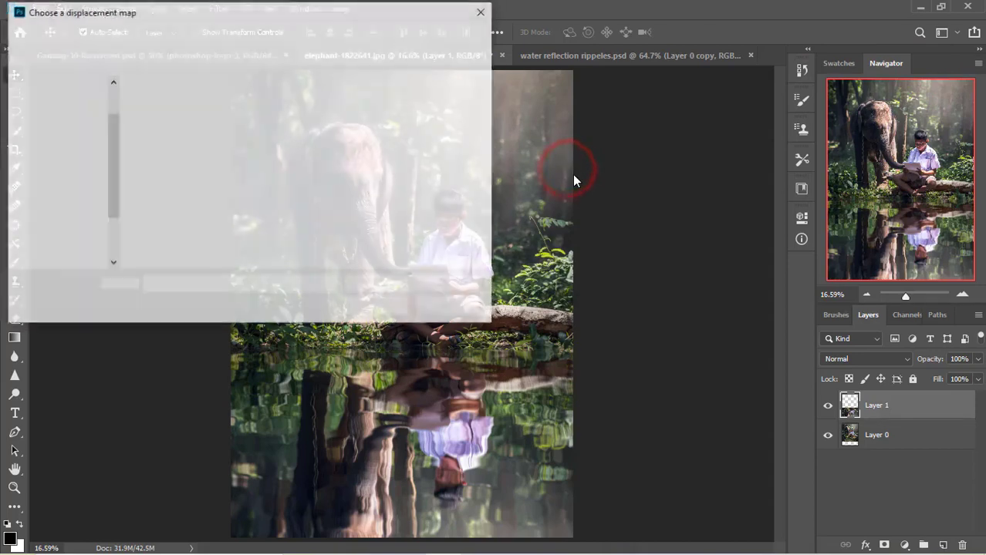
left_click(174, 166)
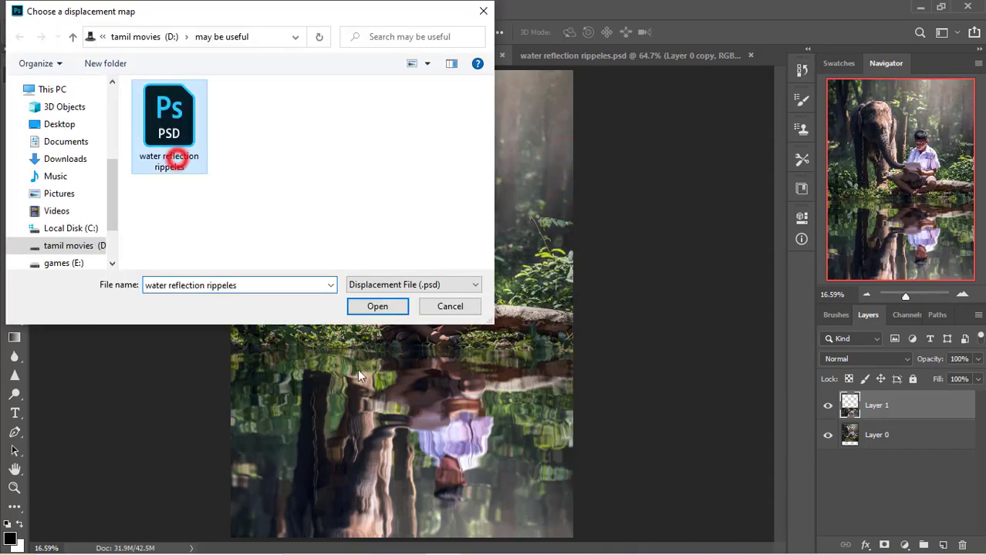
left_click(376, 307)
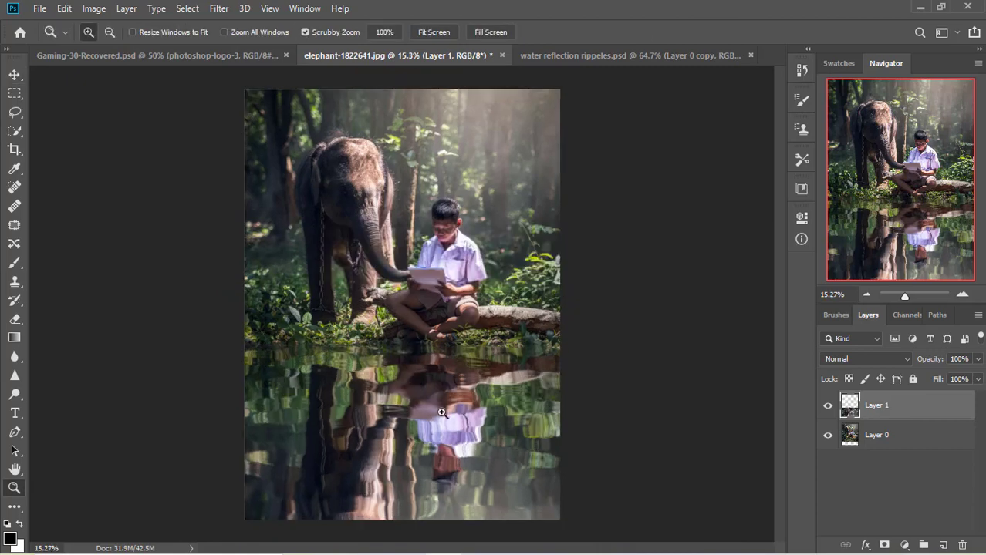
mouse_move(411, 388)
left_mouse_down()
mouse_move(460, 429)
mouse_move(418, 404)
left_mouse_up()
key("ctrl+z")
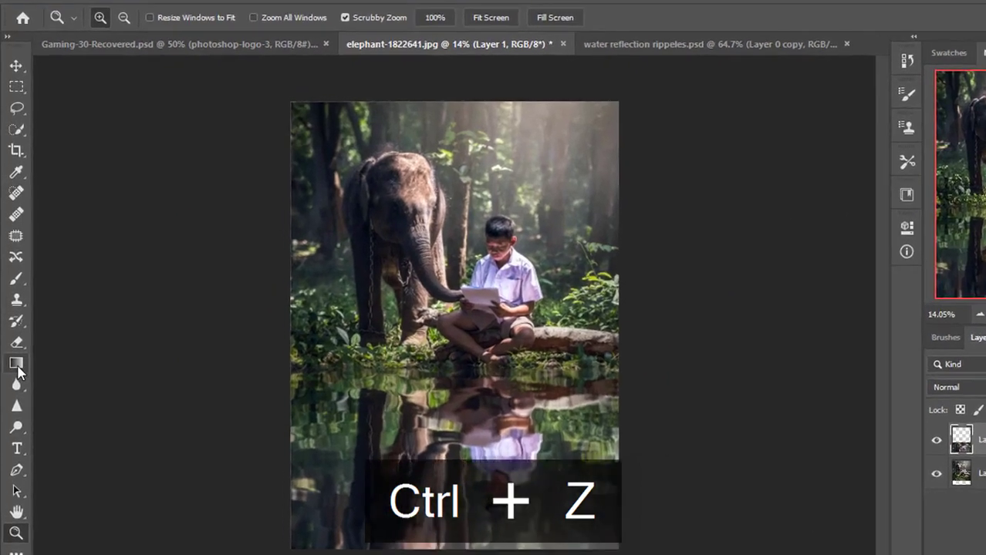
Add a new layer above the reflection and draw a black-to-white reflected gradient on it, centred on the waterline.
left_click(16, 339)
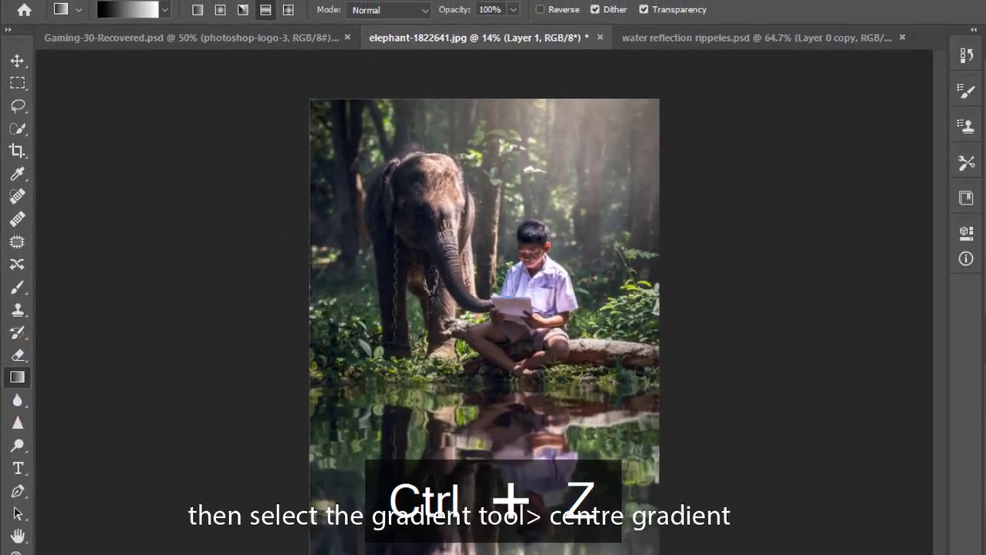
left_click(946, 543)
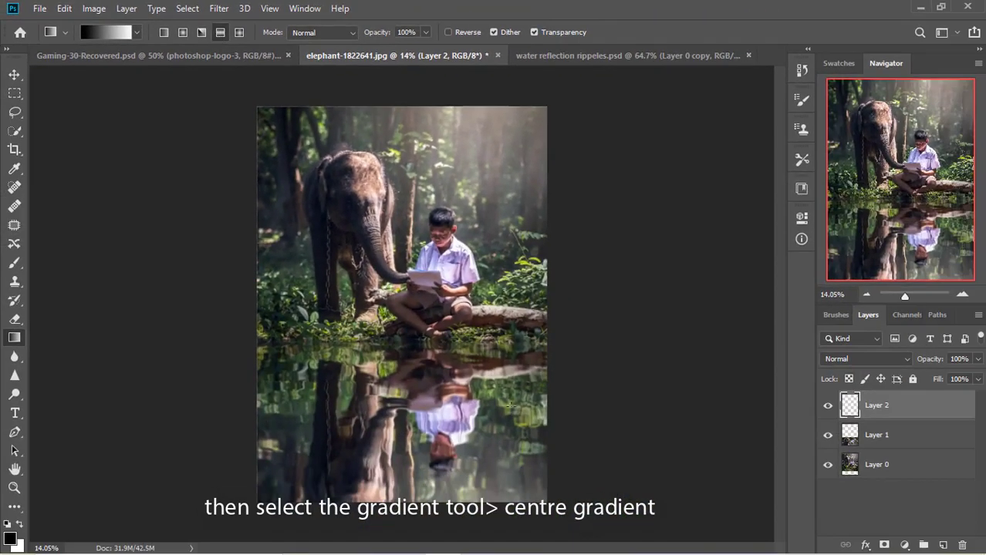
left_click_drag(413, 337, 413, 386)
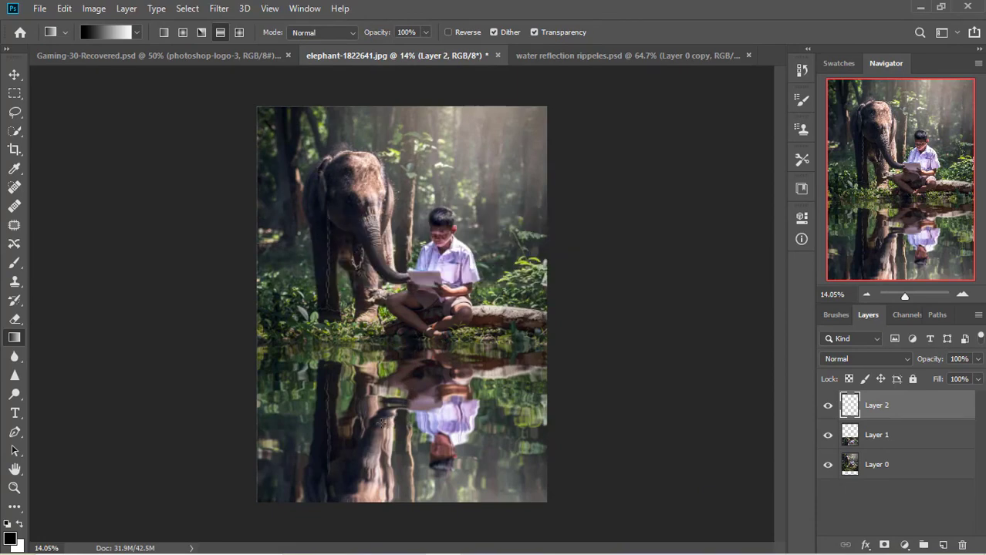
left_click_drag(401, 394, 409, 342)
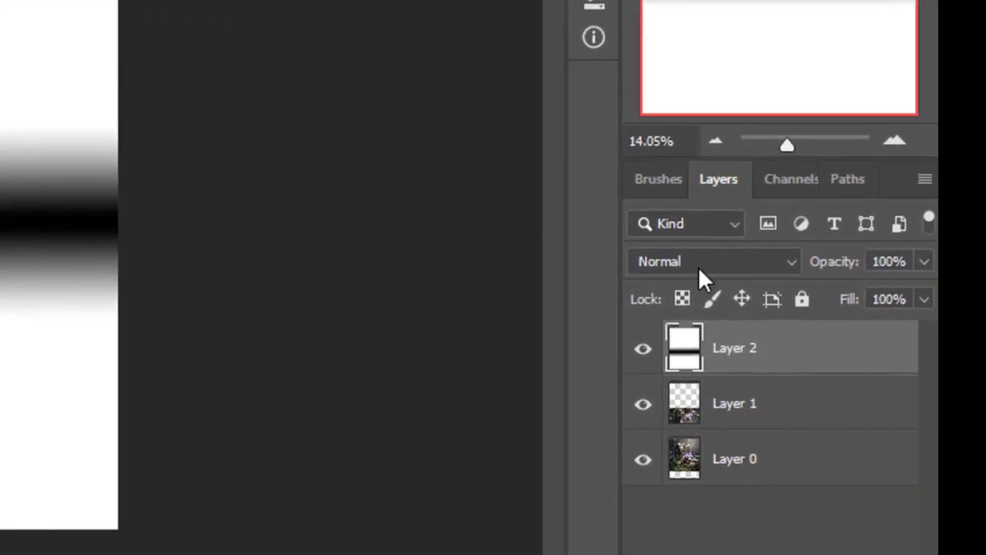
Set the gradient layer's blend mode to Multiply and lower its opacity to 29%.
left_click(709, 266)
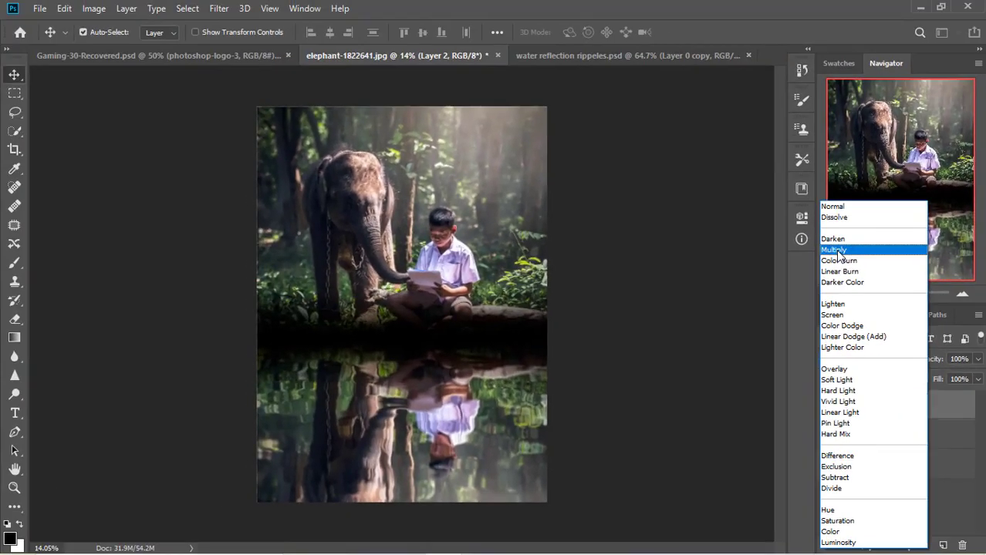
left_click(834, 250)
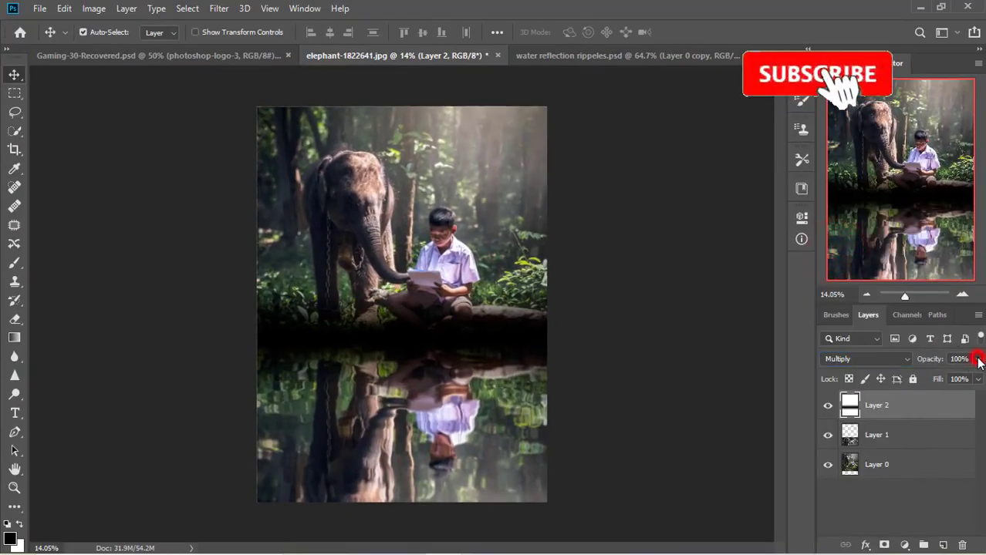
left_click(926, 375)
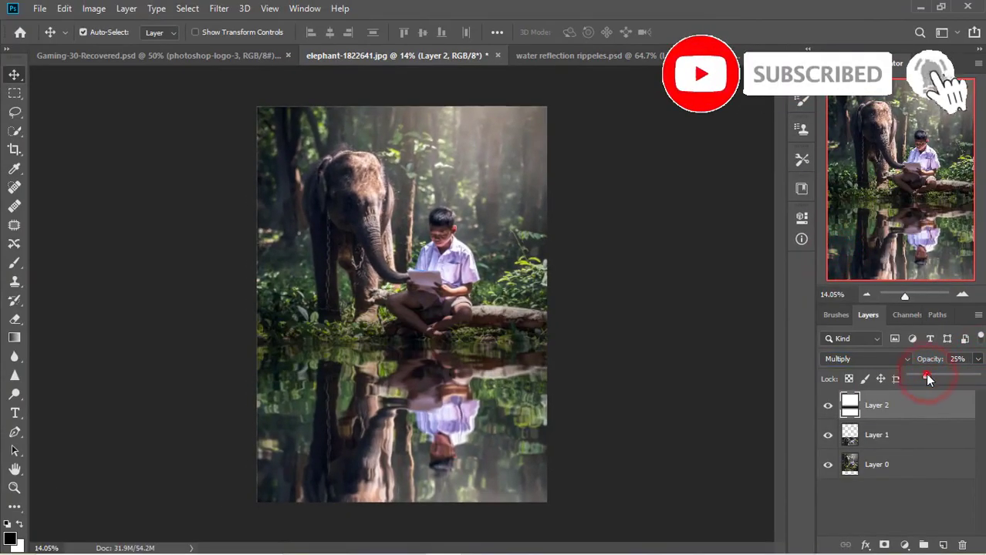
Examine the waterline up close with the gradient layer hidden and shown, and return to the full image.
left_click(14, 488)
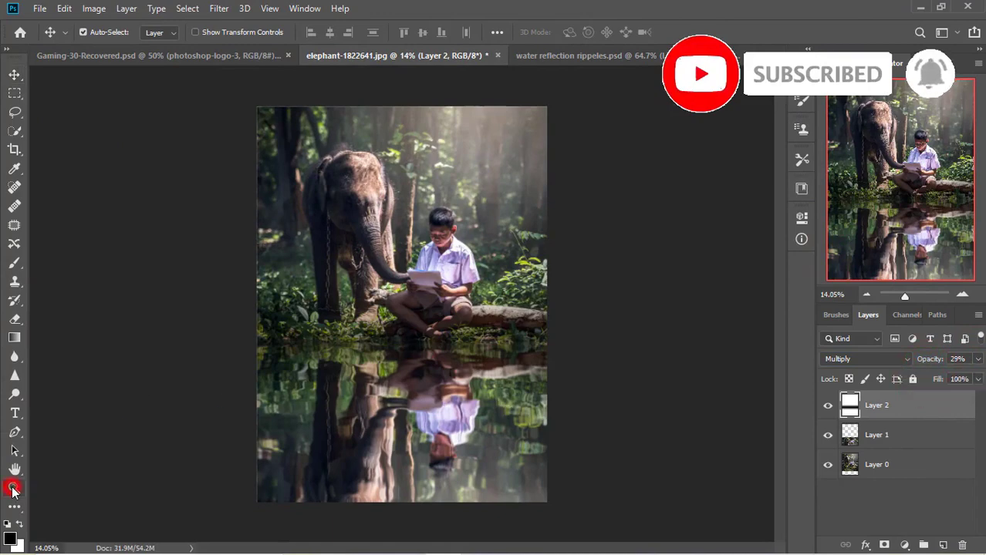
left_click(439, 292)
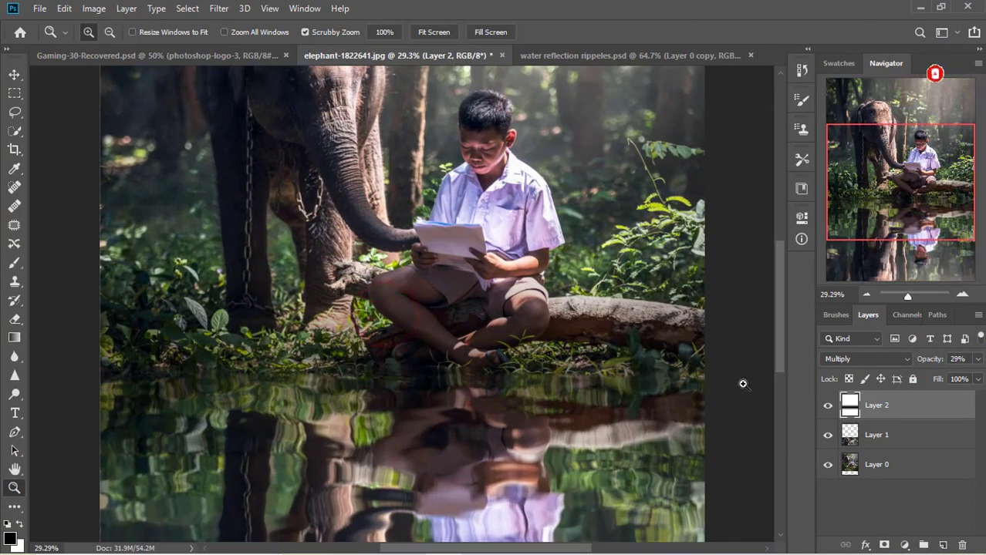
left_click(828, 406)
left_click(827, 406)
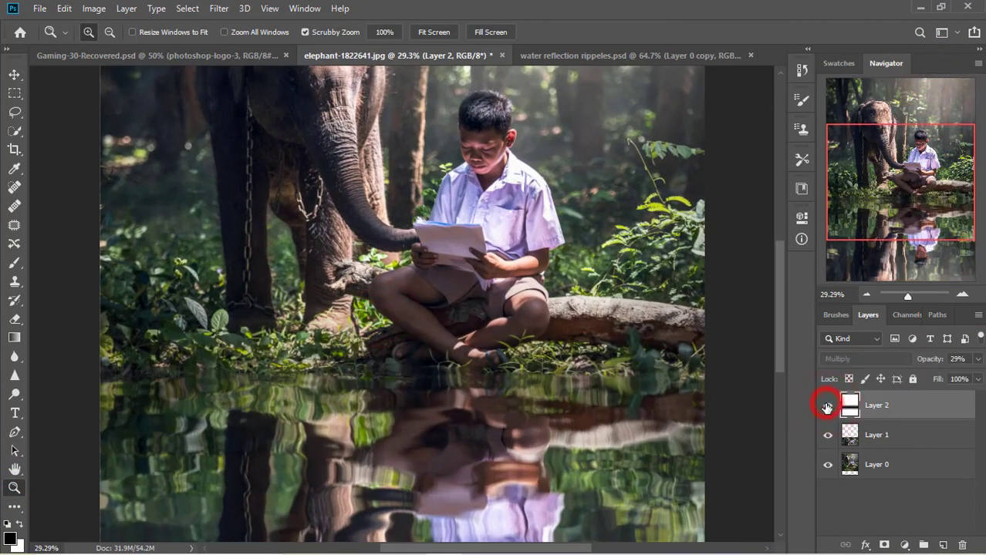
left_click(14, 74)
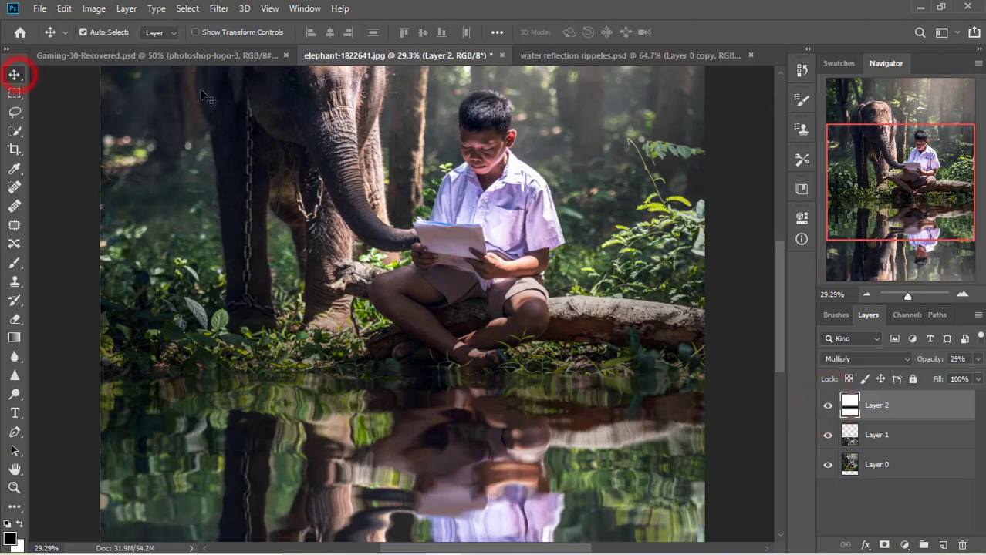
left_click(14, 487)
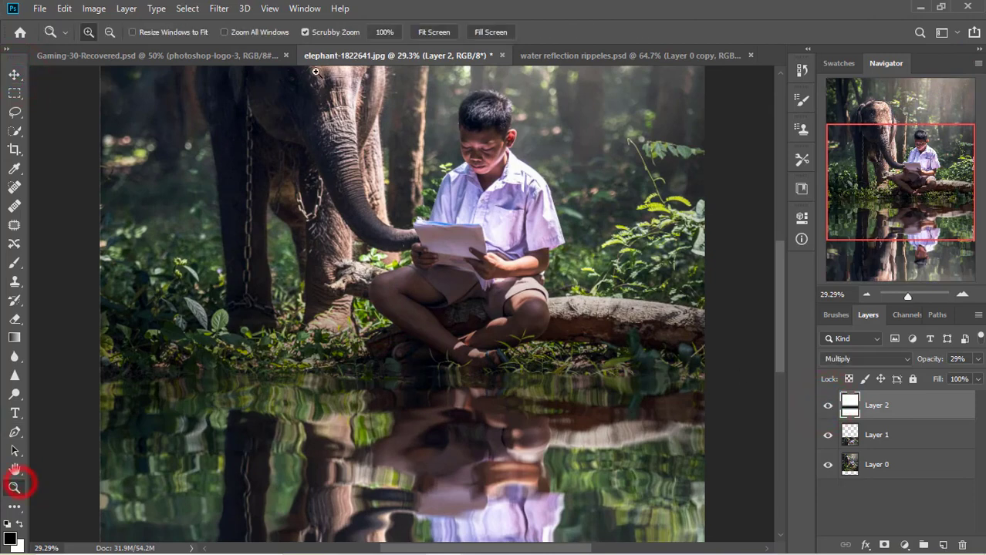
left_click(414, 33)
Add a Levels adjustment clipped to the reflection in Layer 1 and lower its white output level to 191.
left_click(876, 433)
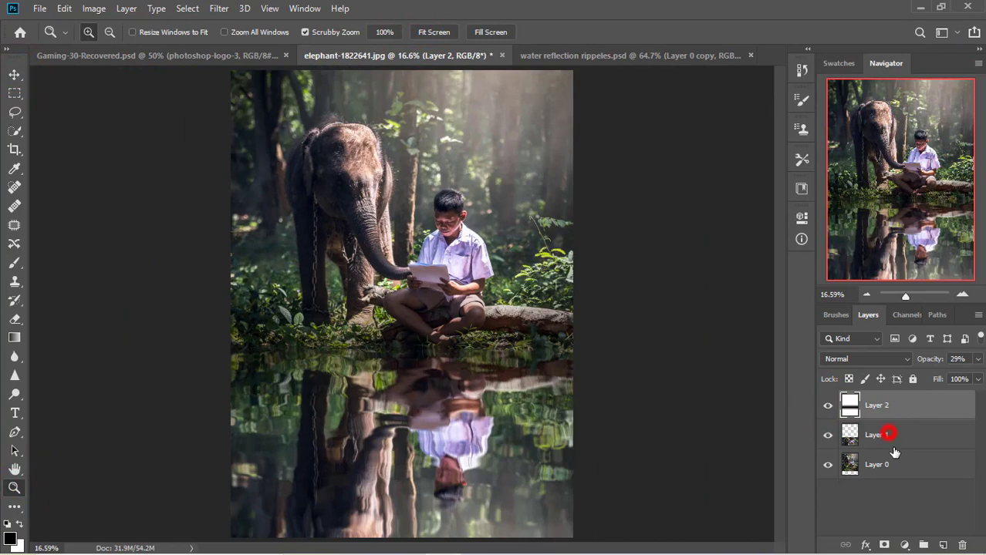
left_click(905, 547)
left_click(906, 355)
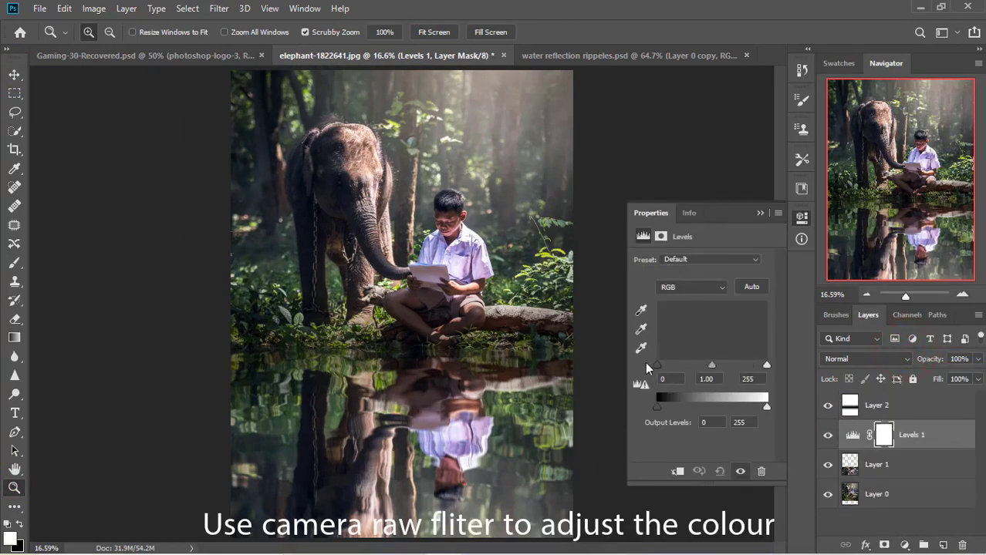
left_click(679, 472)
mouse_move(657, 367)
left_mouse_down()
mouse_move(670, 371)
mouse_move(657, 367)
left_mouse_up()
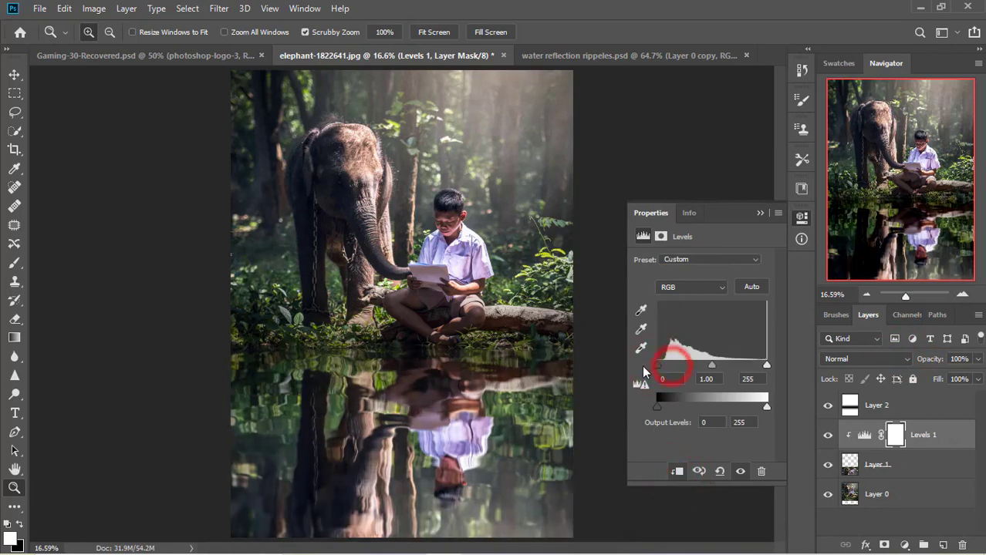
mouse_move(657, 407)
left_mouse_down()
mouse_move(668, 414)
mouse_move(657, 407)
left_mouse_up()
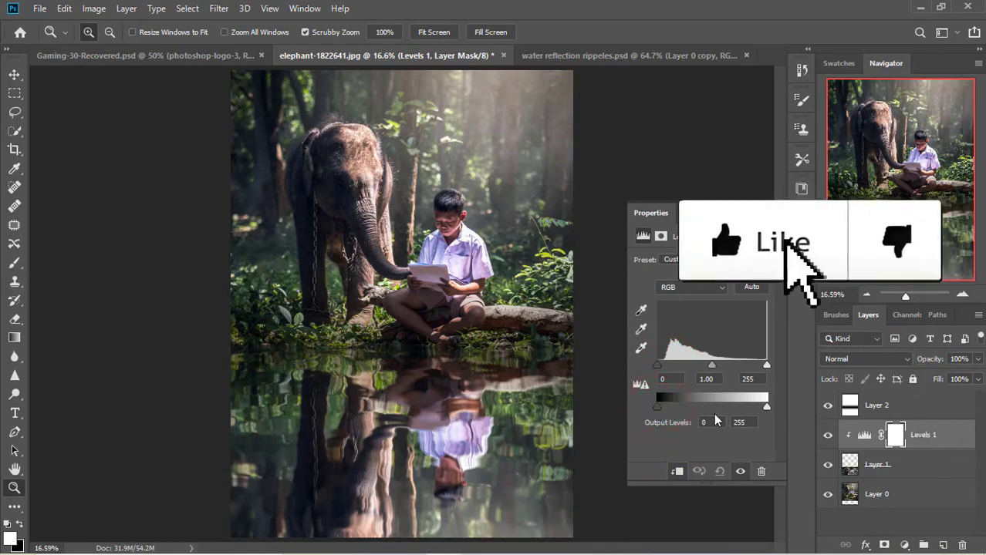
left_click_drag(766, 406, 739, 412)
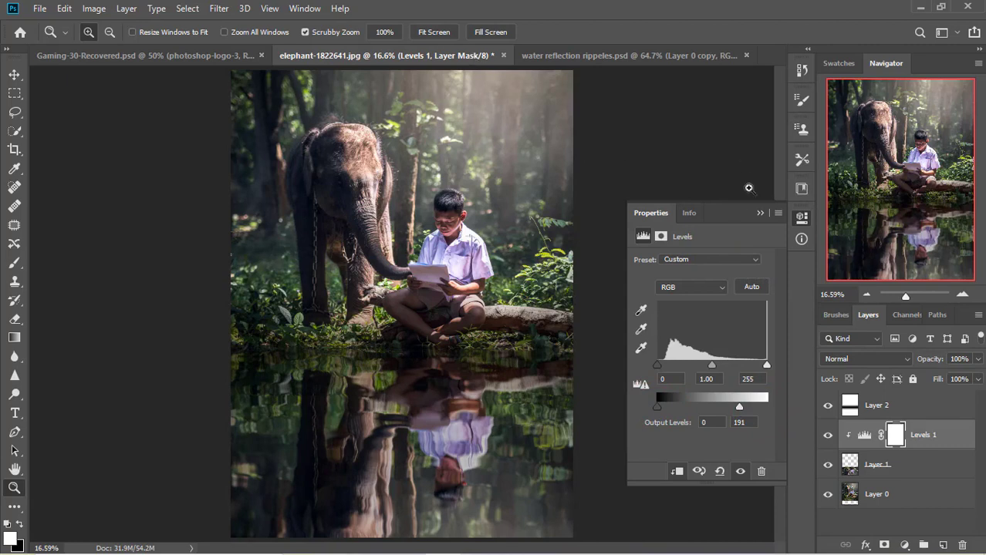
Collapse the Levels adjustment's properties, fit the whole image in view and open the Camera Raw Filter.
left_click(755, 217)
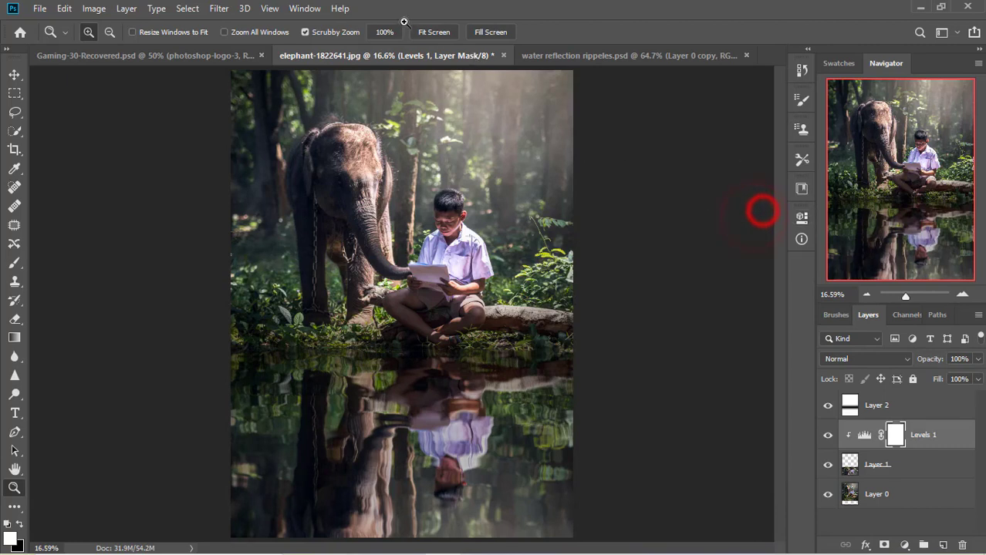
left_click(430, 33)
left_click(430, 35)
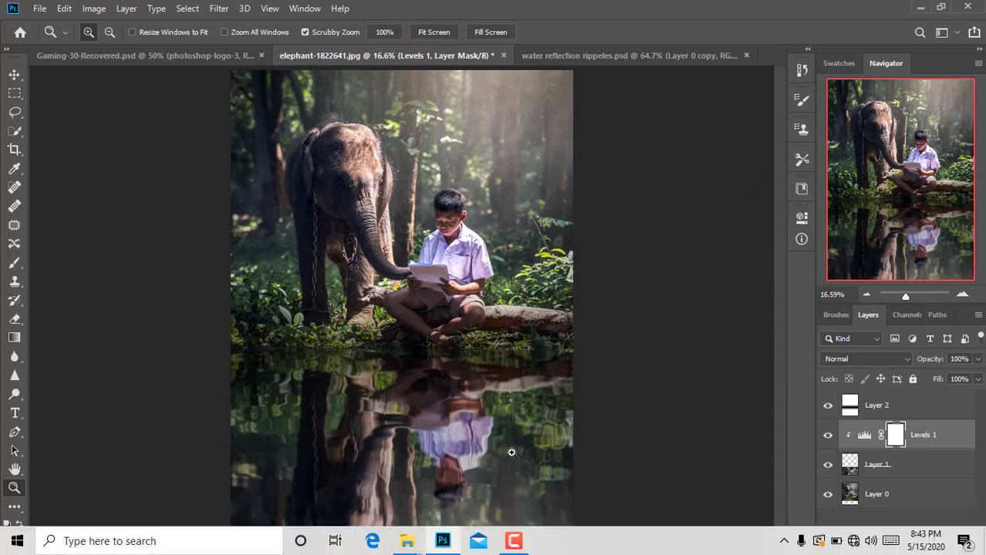
left_click(219, 9)
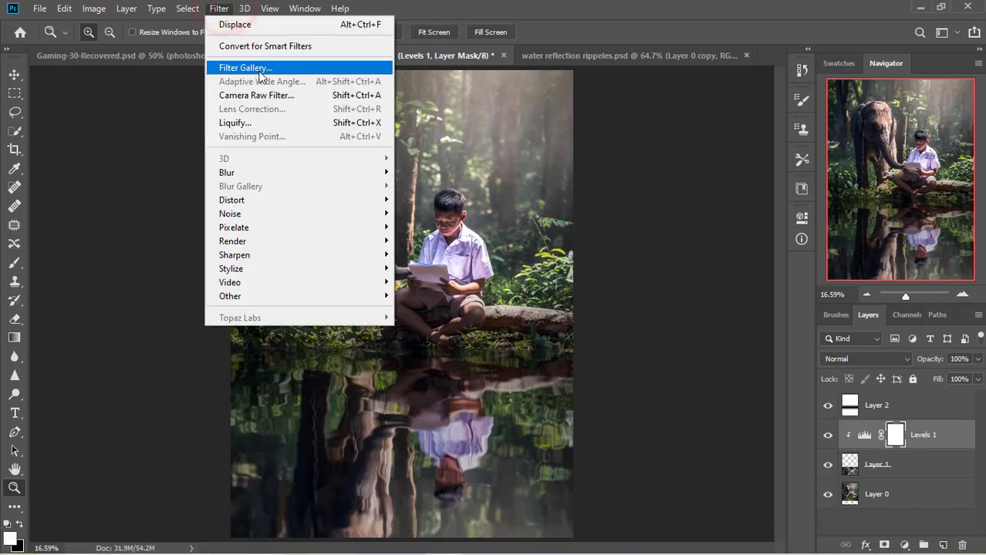
left_click(260, 99)
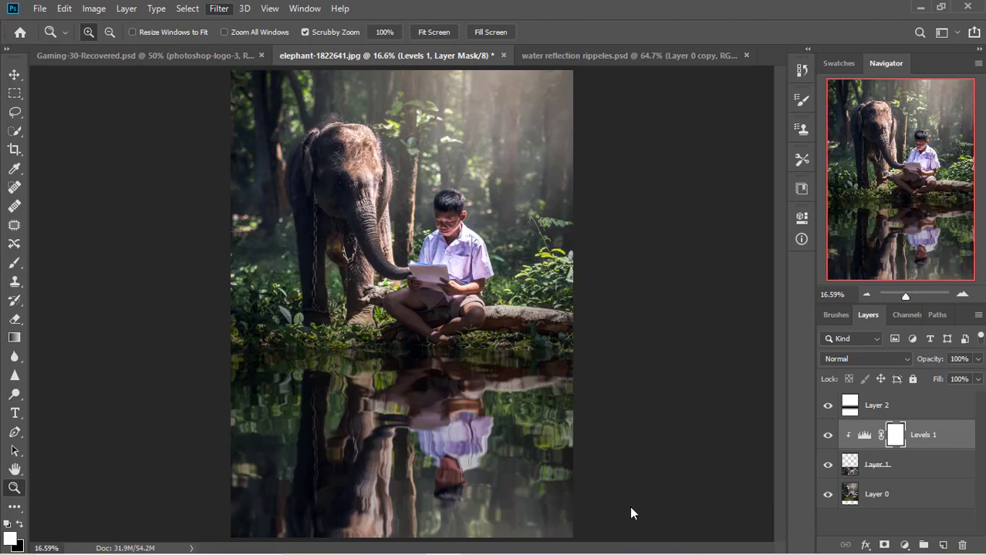
left_click(514, 541)
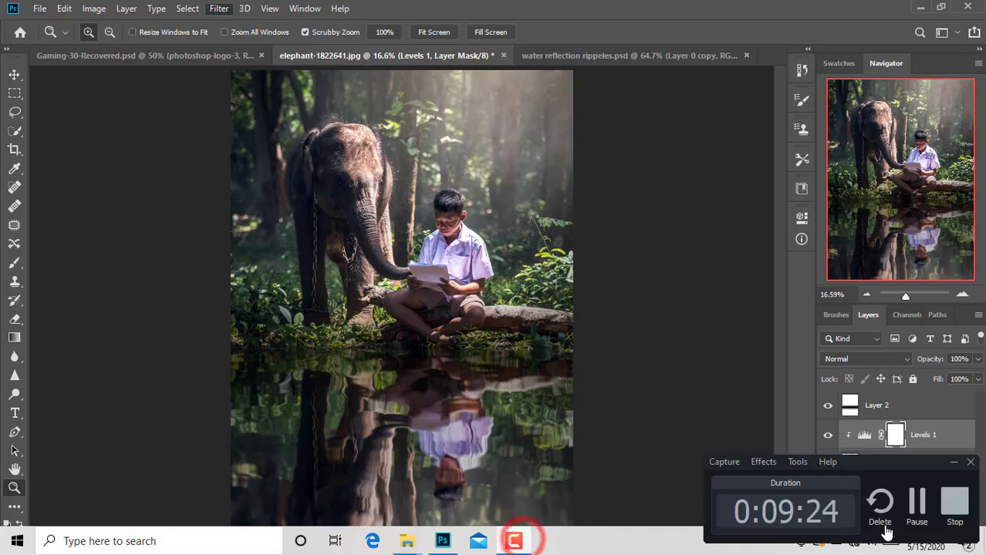
left_click(916, 503)
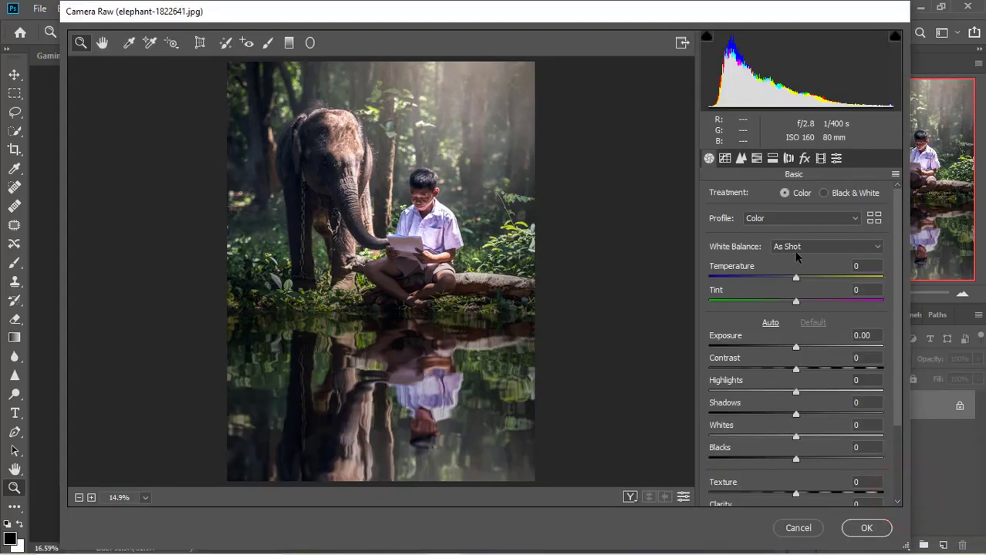
Set the photo's Temperature to +4, Tint to -11, Exposure to +0.15 and Contrast to +23 in Camera Raw.
left_click_drag(789, 282, 785, 304)
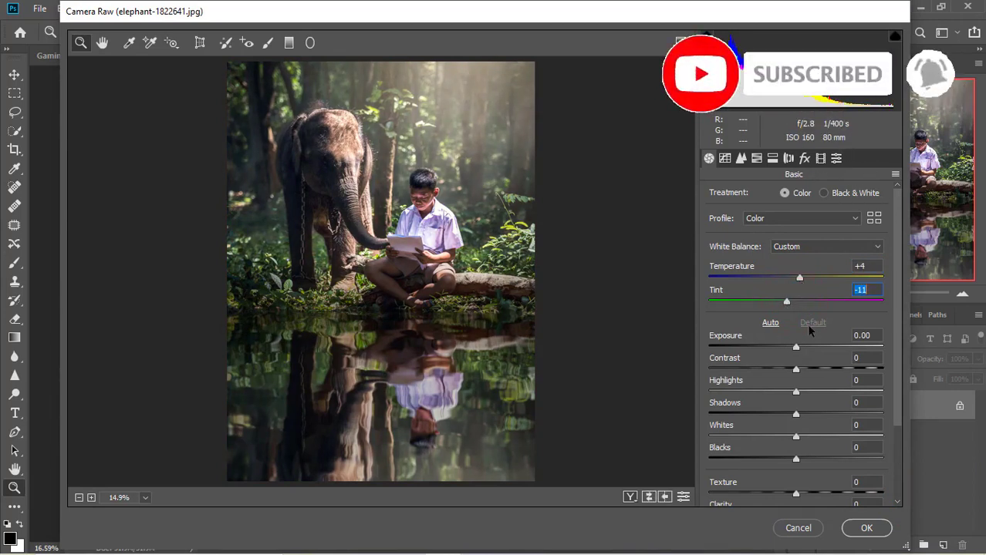
mouse_move(796, 346)
left_mouse_down()
mouse_move(810, 347)
mouse_move(799, 348)
left_mouse_up()
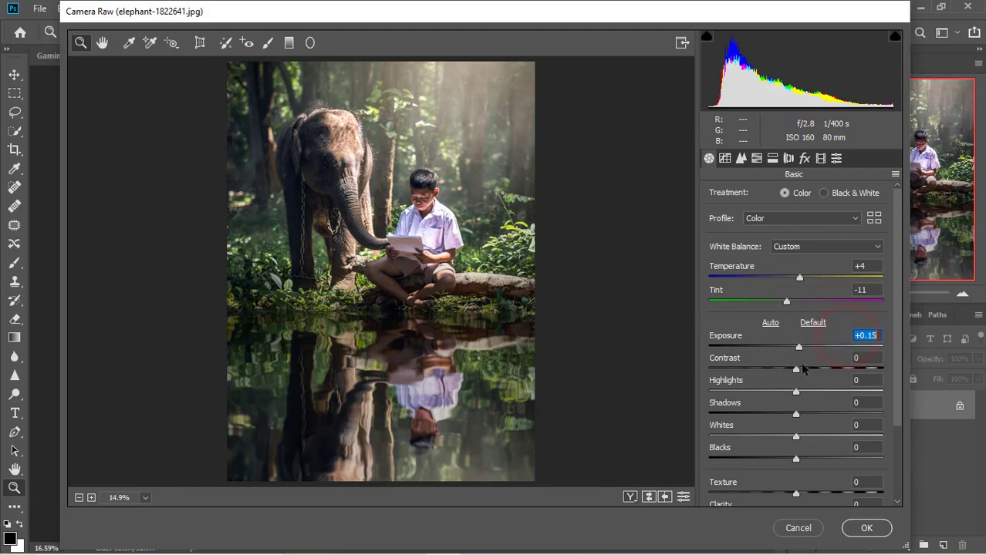
left_click_drag(796, 371, 815, 371)
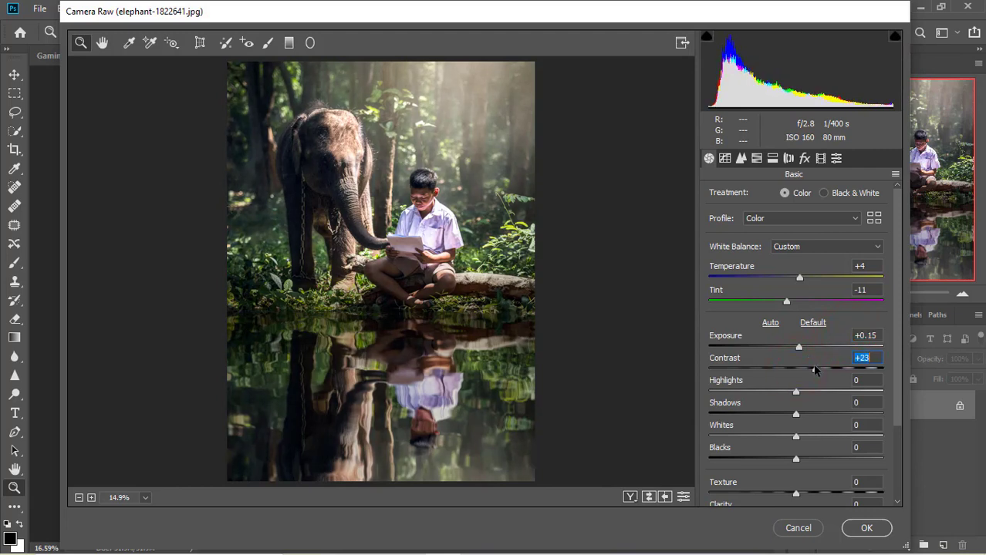
Lower the photo's Shadows to -23 and Whites to -29 in Camera Raw.
scroll(810, 370, "down", 3)
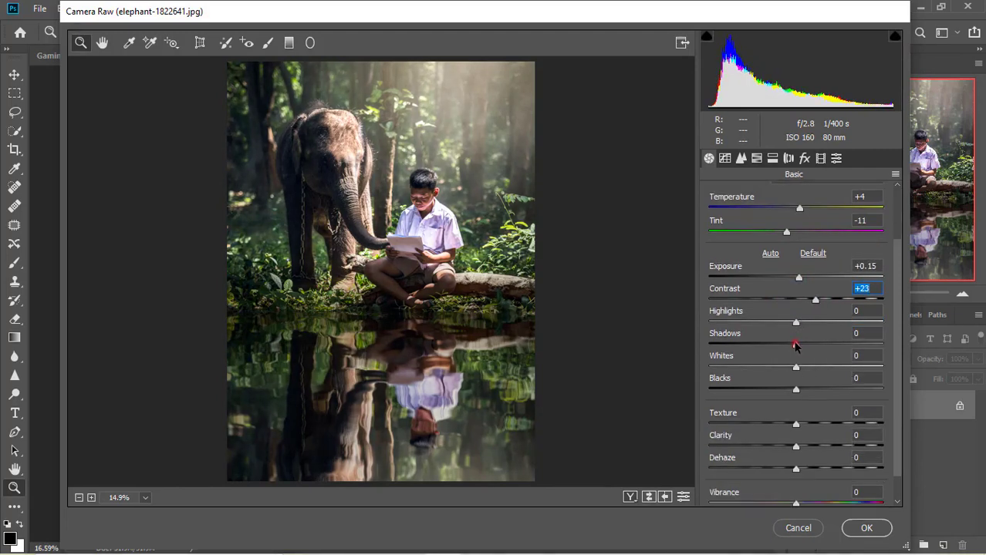
left_click_drag(795, 345, 825, 347)
left_click_drag(800, 349, 770, 374)
Raise Texture to +17, Vibrance to +35 and Saturation to +18, and apply the Camera Raw grading to the image.
scroll(812, 385, "down", 1)
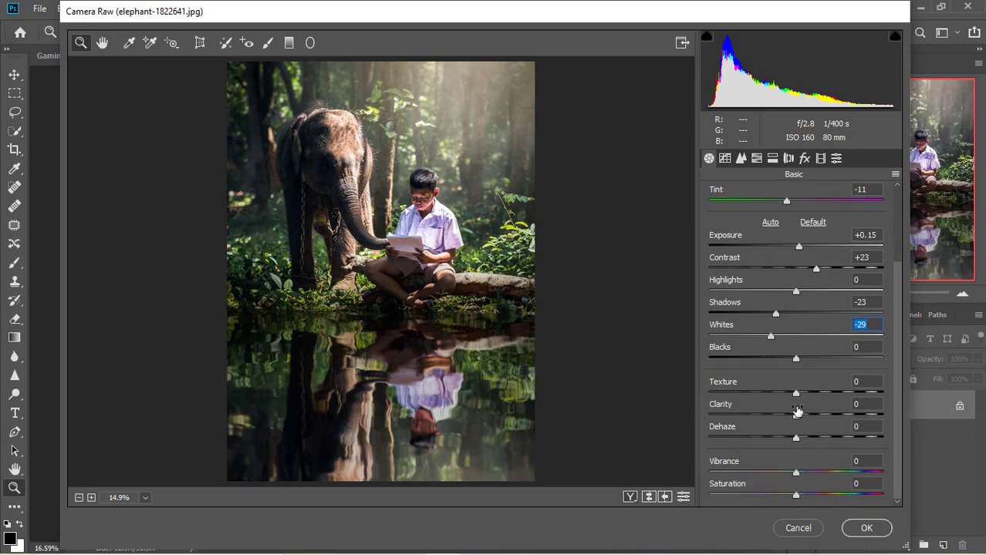
left_click(794, 393)
left_click_drag(830, 398, 809, 395)
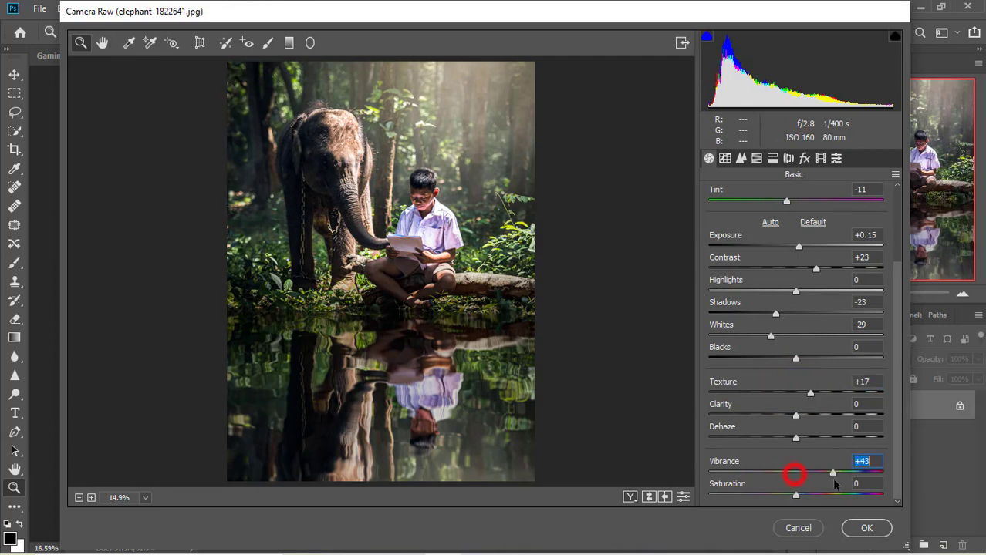
mouse_move(833, 479)
left_mouse_down()
mouse_move(842, 481)
mouse_move(815, 483)
left_mouse_up()
mouse_move(799, 499)
left_mouse_down()
mouse_move(761, 498)
mouse_move(815, 502)
left_mouse_up()
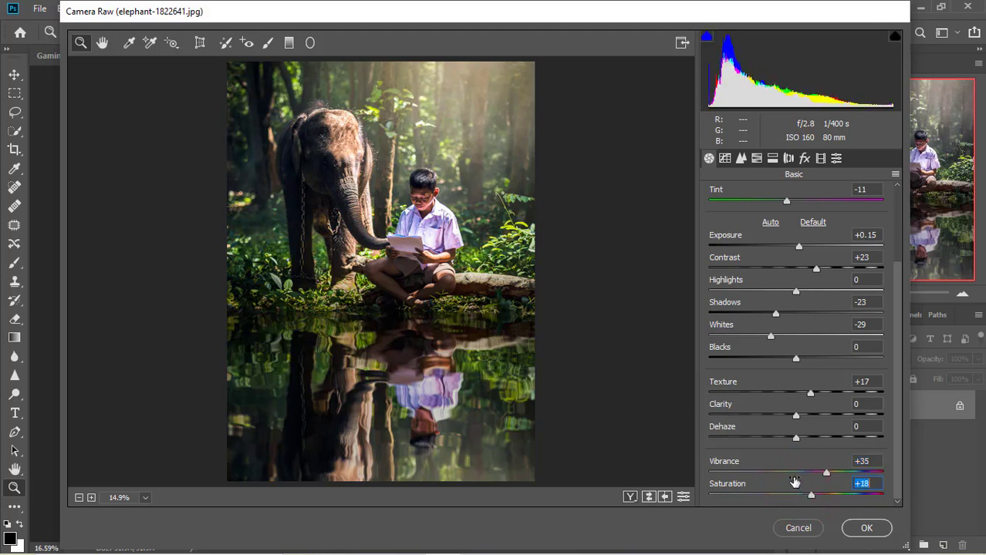
left_click(857, 527)
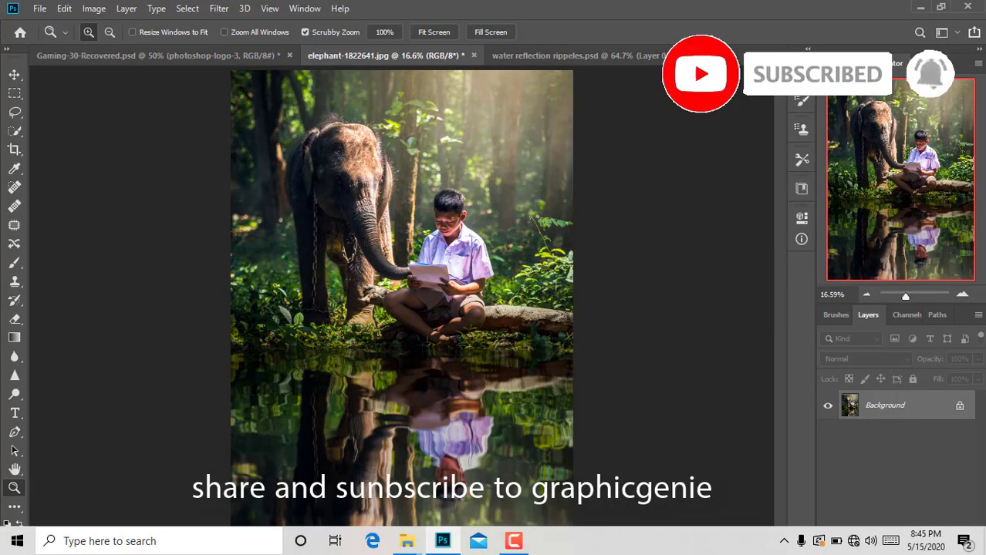
left_click(513, 541)
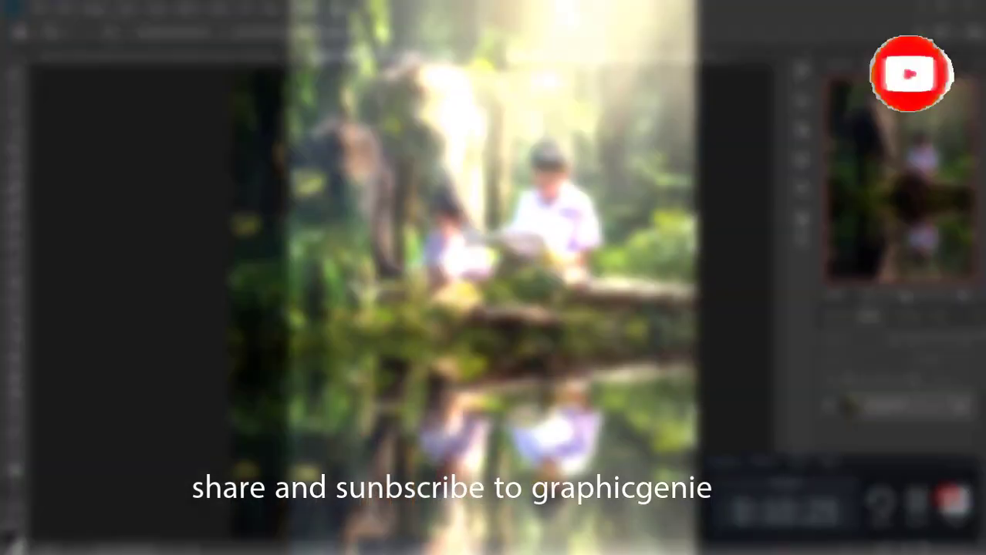